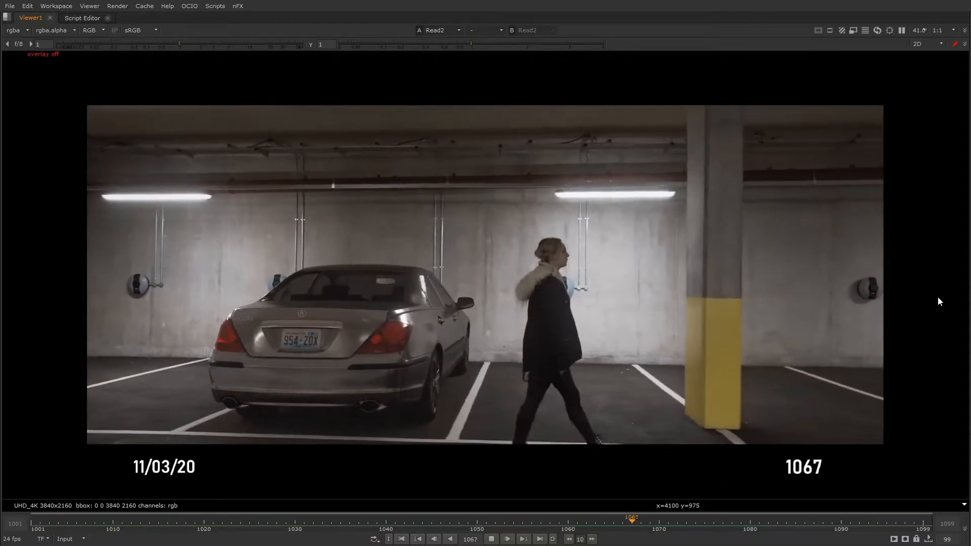
Step: Scrub through the finished car comp at full viewer size to examine the woman walking past the parked car
{"action": "left_click", "coordinate": [212, 524]}
{"action": "left_click_drag", "start_coordinate": [216, 530], "coordinate": [413, 526]}
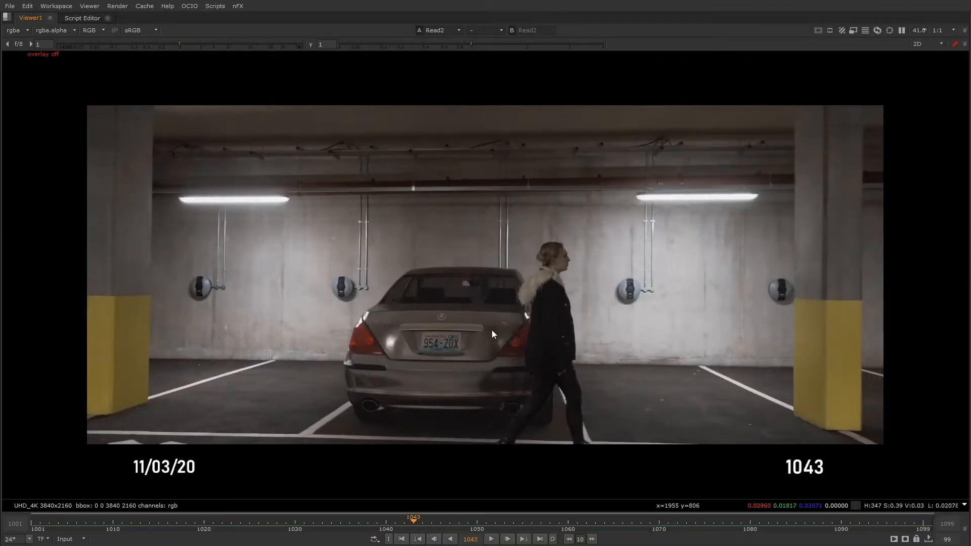
{"action": "mouse_move", "coordinate": [474, 320]}
{"action": "left_mouse_down"}
{"action": "mouse_move", "coordinate": [496, 360]}
{"action": "mouse_move", "coordinate": [476, 329]}
{"action": "left_mouse_up"}
{"action": "left_click_drag", "start_coordinate": [414, 524], "coordinate": [332, 496]}
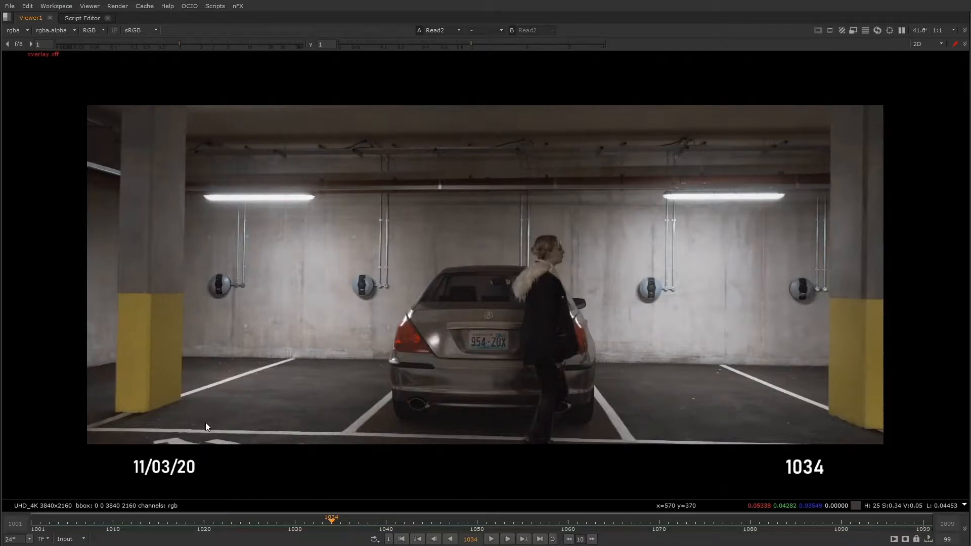
Step: Restore the full workspace, delete the Read2 comp render node, and display TimeClip1 in the viewer
{"action": "key", "text": "space"}
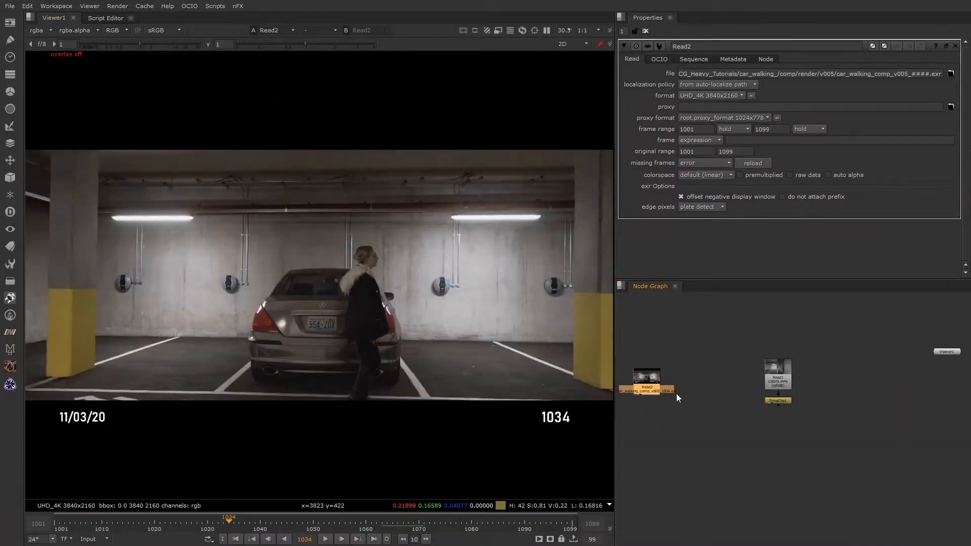
{"action": "key", "text": "Delete"}
{"action": "scroll", "coordinate": [685, 404], "scroll_direction": "up", "scroll_amount": 3}
{"action": "key", "text": "1"}
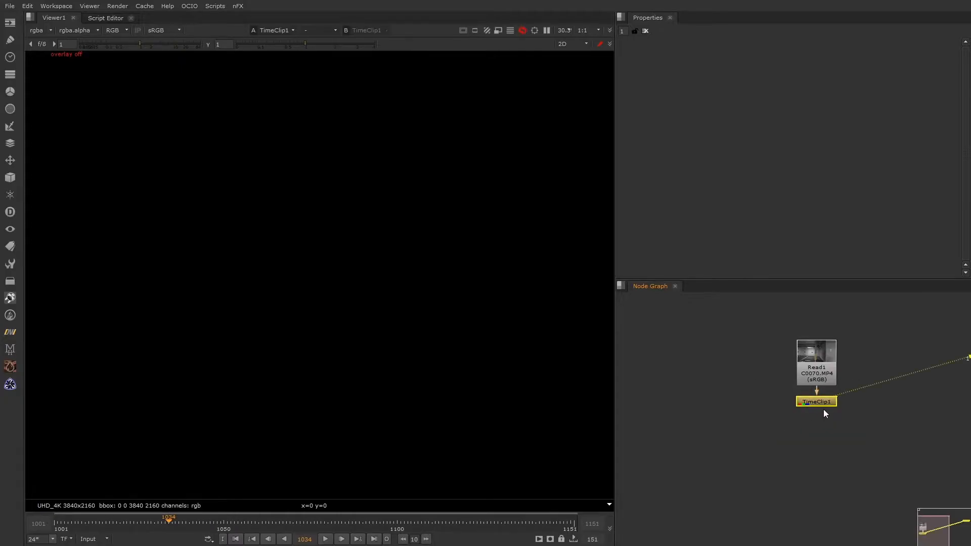
Step: Open TimeClip1's properties, set the viewer's frame range to Global, and scrub through the original plate
{"action": "double_click", "coordinate": [819, 402]}
{"action": "left_click", "coordinate": [93, 538]}
{"action": "left_click", "coordinate": [94, 510]}
{"action": "left_click", "coordinate": [357, 524]}
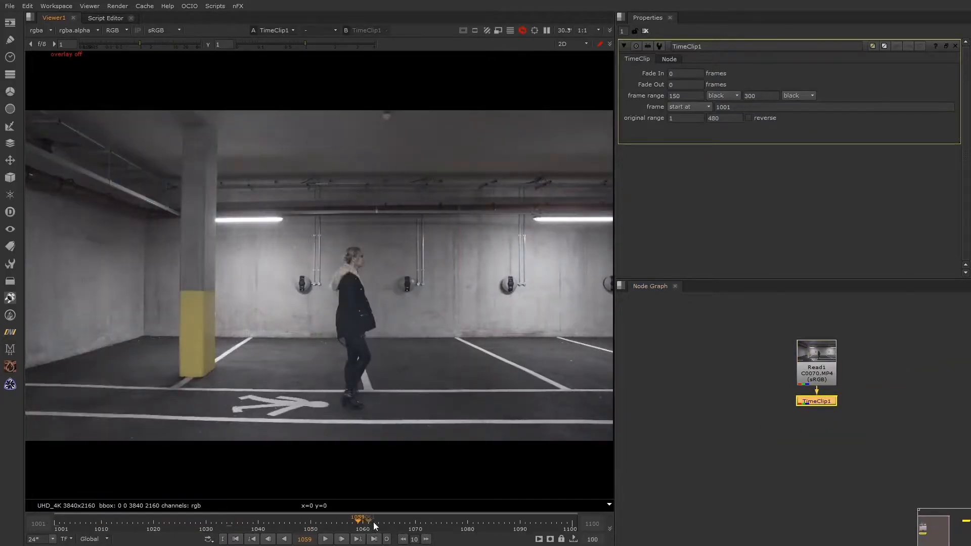
{"action": "left_click", "coordinate": [469, 528]}
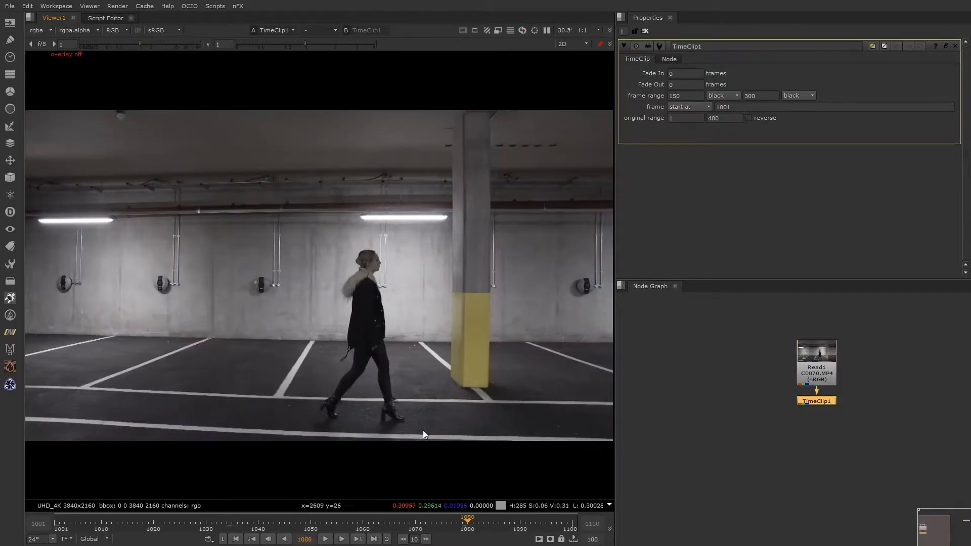
{"action": "left_click_drag", "start_coordinate": [242, 521], "coordinate": [179, 519]}
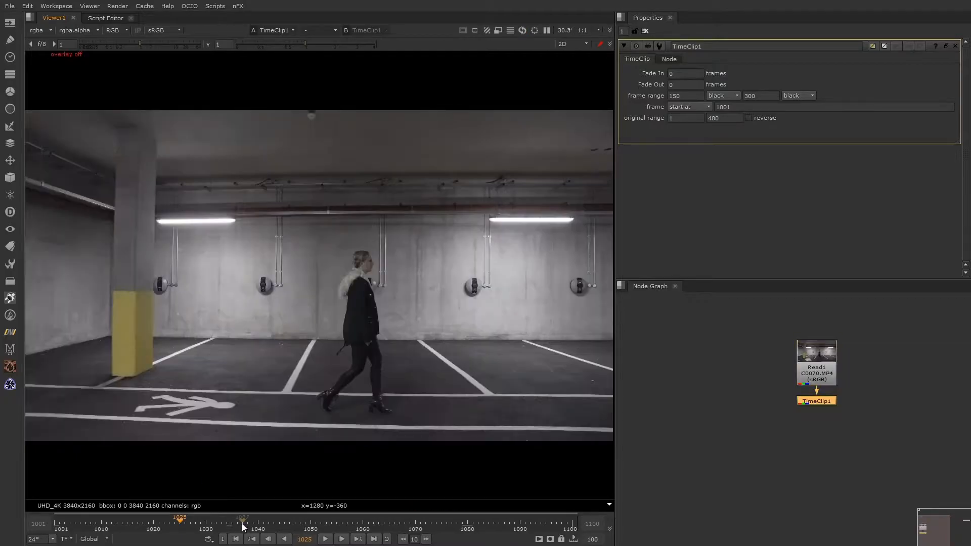
{"action": "scroll", "coordinate": [774, 402], "scroll_direction": "down", "scroll_amount": 2}
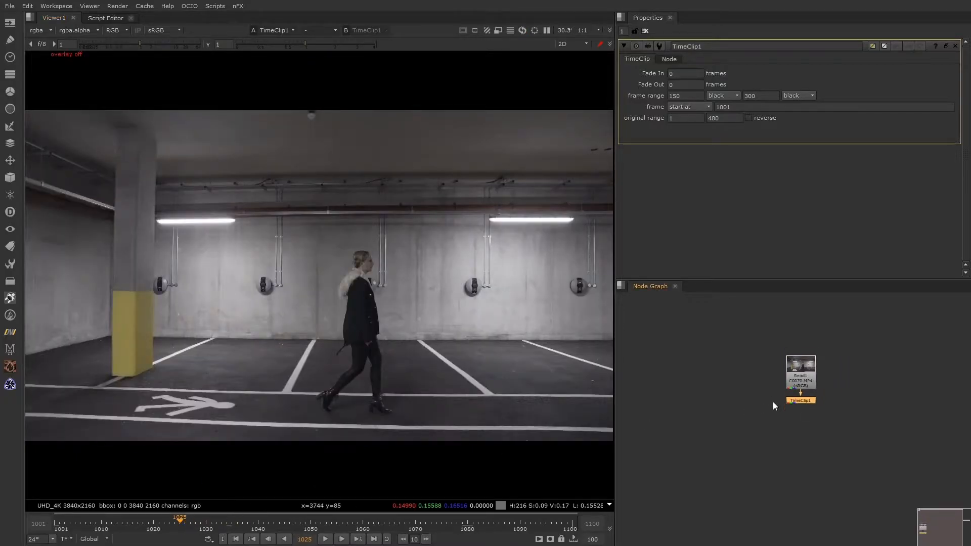
{"action": "scroll", "coordinate": [798, 400], "scroll_direction": "up", "scroll_amount": 3}
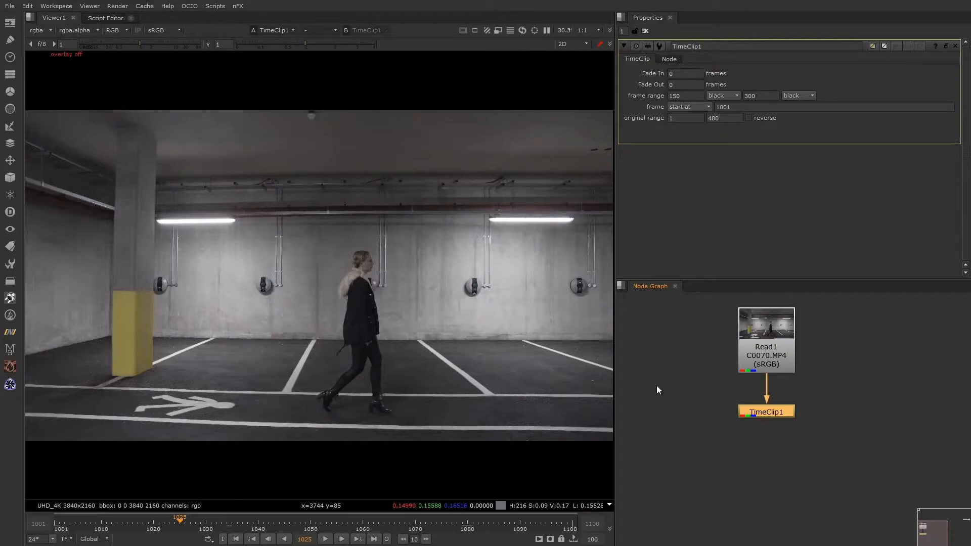
{"action": "mouse_move", "coordinate": [734, 357]}
{"action": "middle_mouse_down"}
{"action": "mouse_move", "coordinate": [752, 342]}
{"action": "mouse_move", "coordinate": [729, 349]}
{"action": "middle_mouse_up"}
{"action": "middle_click_drag", "start_coordinate": [763, 390], "coordinate": [733, 357], "text": "alt"}
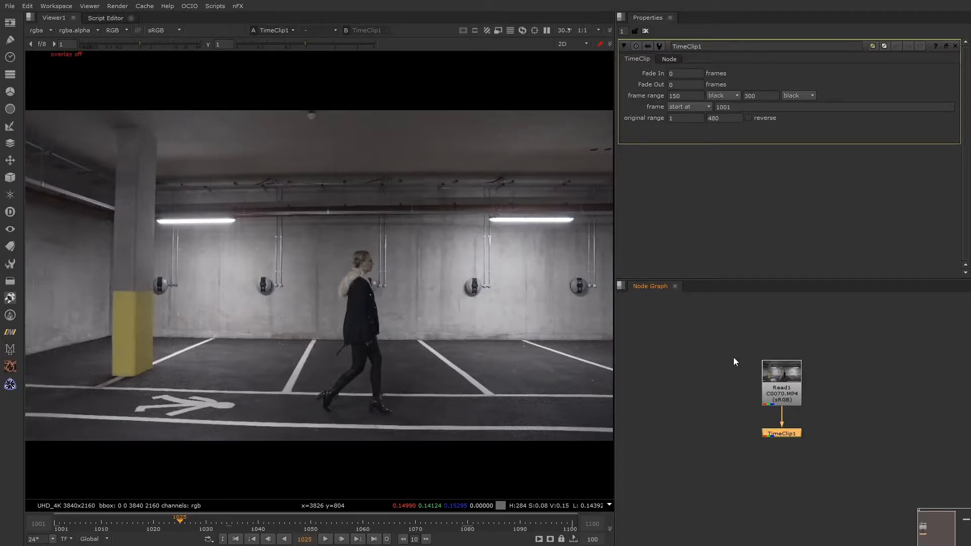
Step: Show the folder-creation script in the Script Editor, clear its output, and examine the list of folder names in level
{"action": "left_click", "coordinate": [105, 18]}
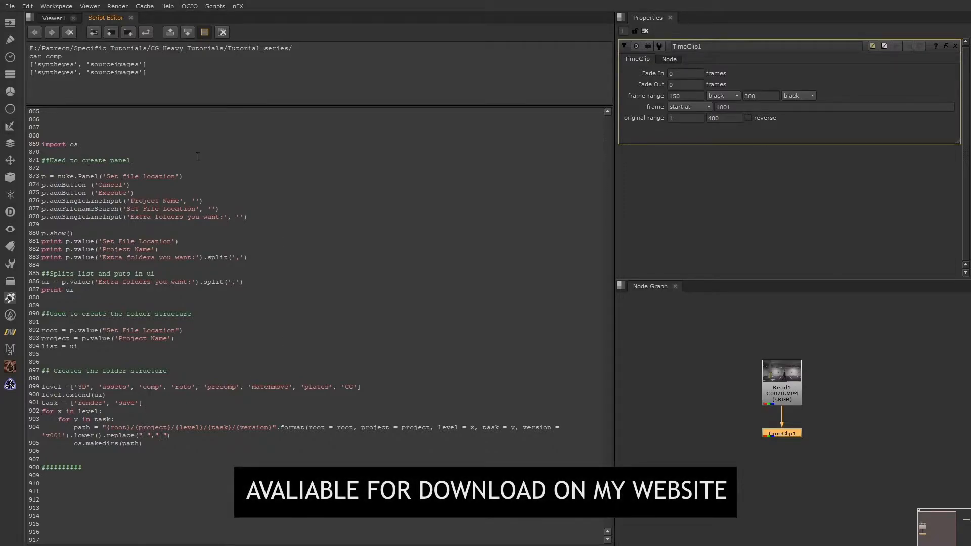
{"action": "left_click", "coordinate": [221, 32]}
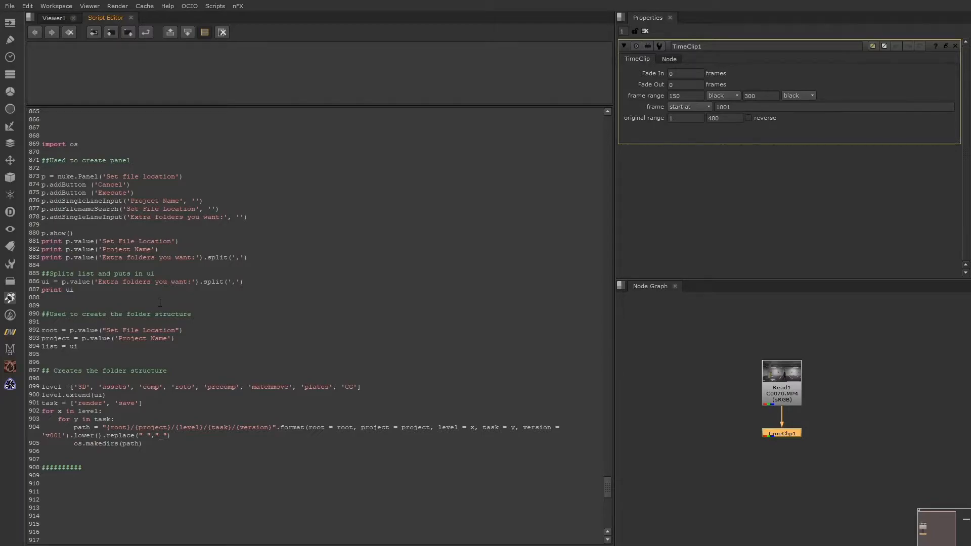
{"action": "left_click_drag", "start_coordinate": [74, 387], "coordinate": [371, 389]}
{"action": "left_click", "coordinate": [379, 387]}
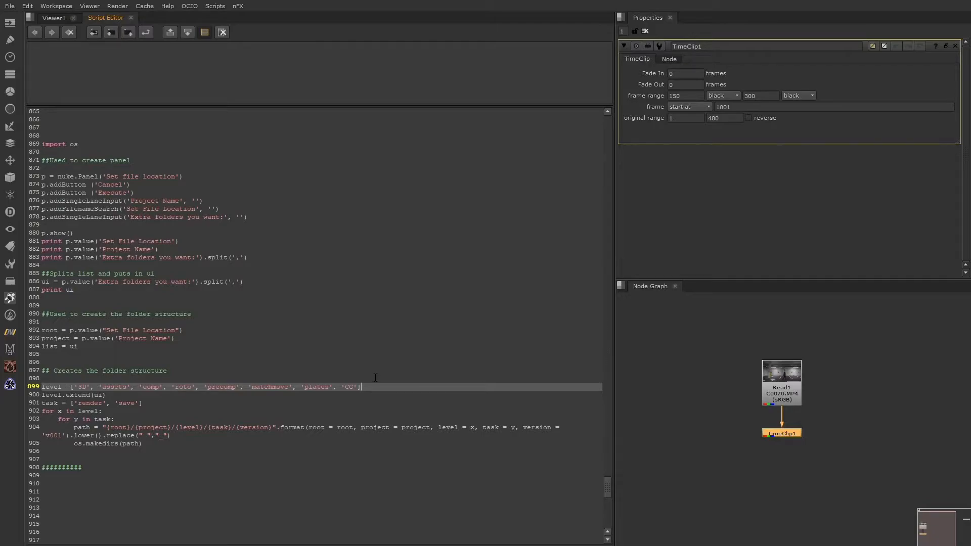
{"action": "mouse_move", "coordinate": [720, 401]}
{"action": "middle_mouse_down"}
{"action": "mouse_move", "coordinate": [733, 394]}
{"action": "mouse_move", "coordinate": [727, 389]}
{"action": "middle_mouse_up"}
{"action": "left_click", "coordinate": [773, 413]}
{"action": "left_click_drag", "start_coordinate": [776, 414], "coordinate": [776, 417]}
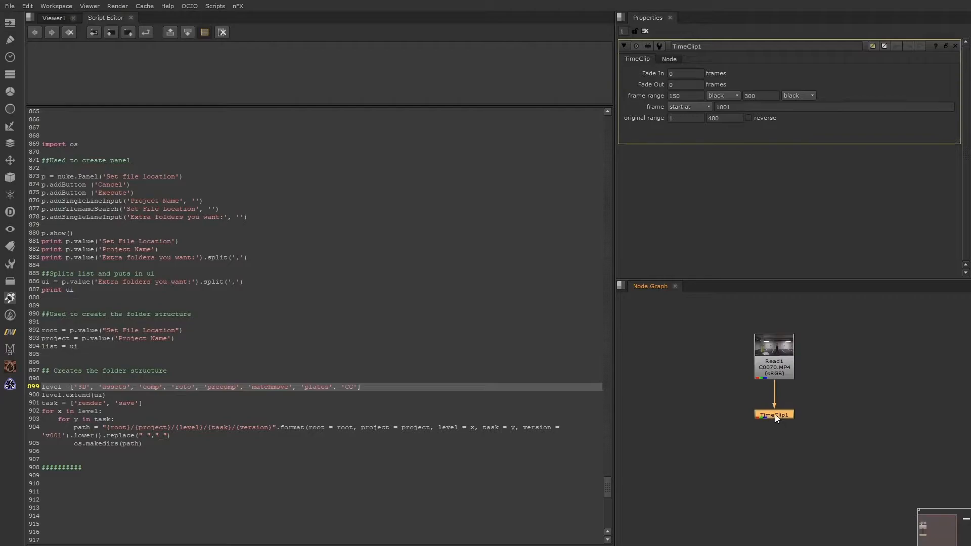
{"action": "left_click", "coordinate": [53, 18]}
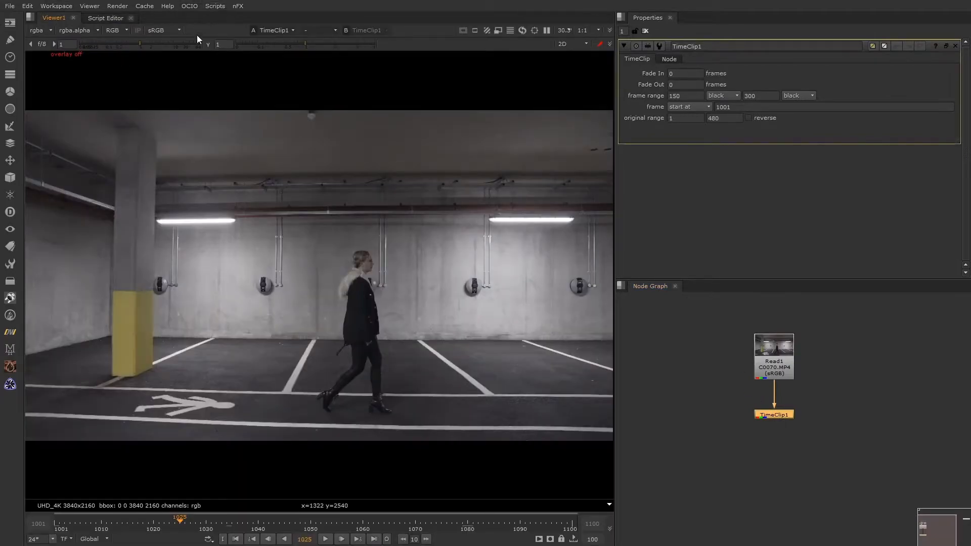
{"action": "left_click", "coordinate": [105, 18]}
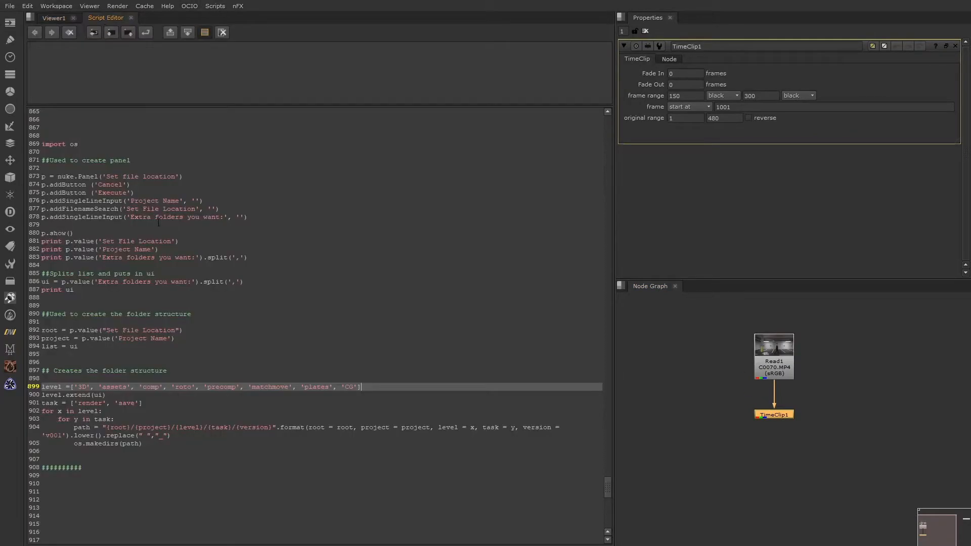
Step: Run the Setup Project script with project name "car comp" and file location F:/Patreon/Specific_Tutorials/CG_Heavy_Tutorials/Tutorial_series/
{"action": "left_click", "coordinate": [51, 17]}
{"action": "left_click", "coordinate": [215, 6]}
{"action": "left_click", "coordinate": [217, 5]}
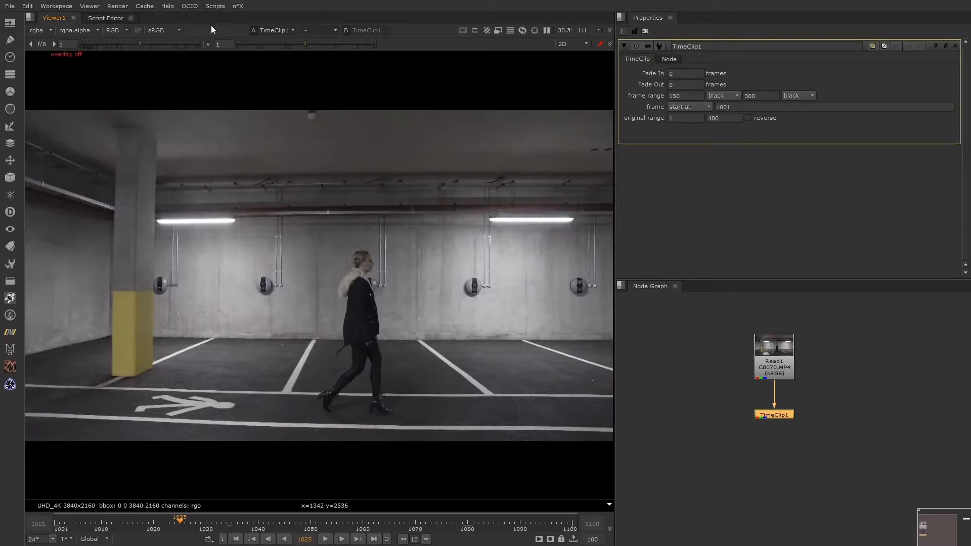
{"action": "left_click", "coordinate": [217, 6]}
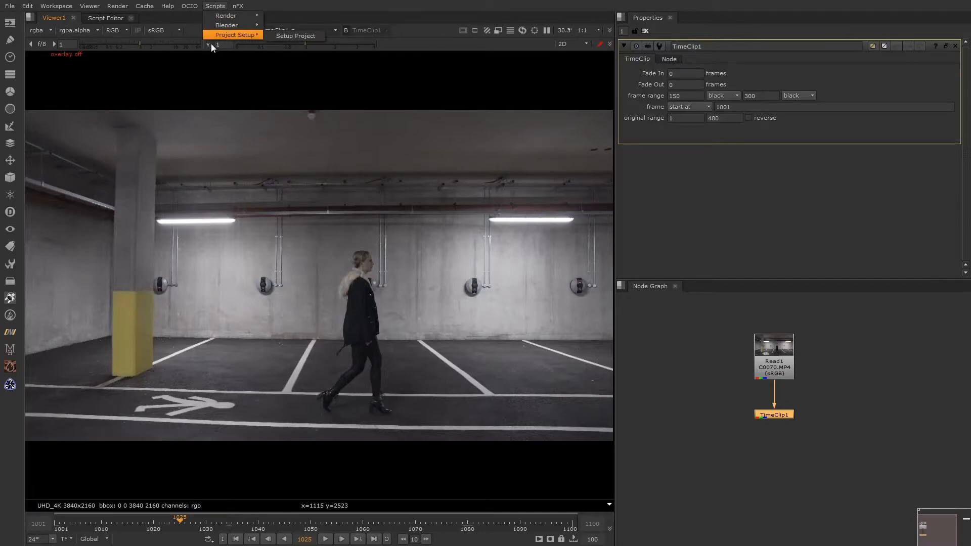
{"action": "left_click", "coordinate": [289, 36]}
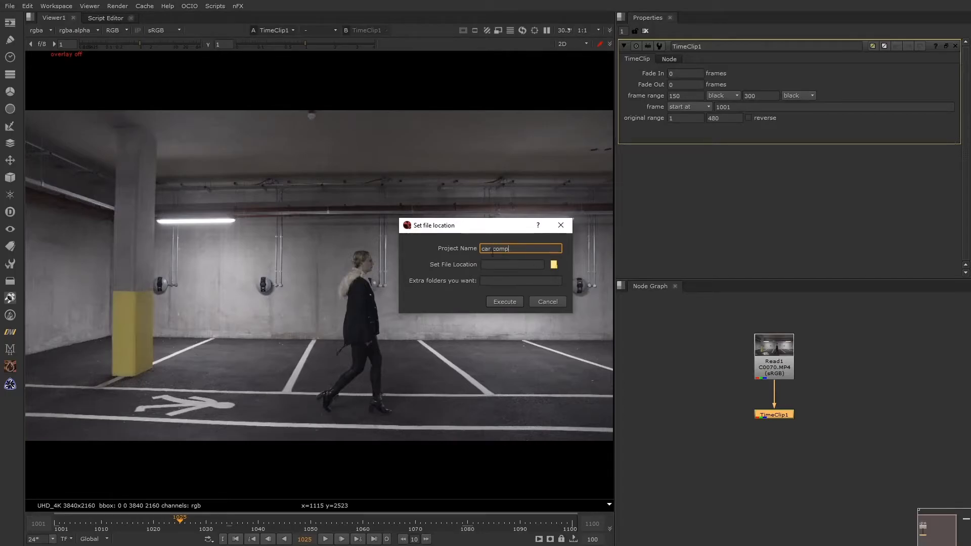
{"action": "left_click", "coordinate": [554, 264]}
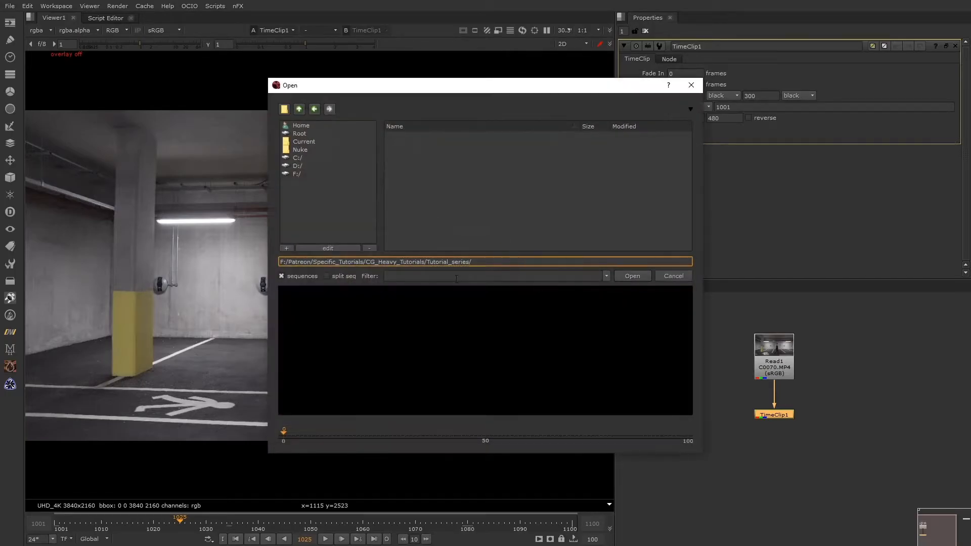
{"action": "mouse_move", "coordinate": [480, 264]}
{"action": "left_mouse_down"}
{"action": "mouse_move", "coordinate": [347, 262]}
{"action": "mouse_move", "coordinate": [498, 263]}
{"action": "left_mouse_up"}
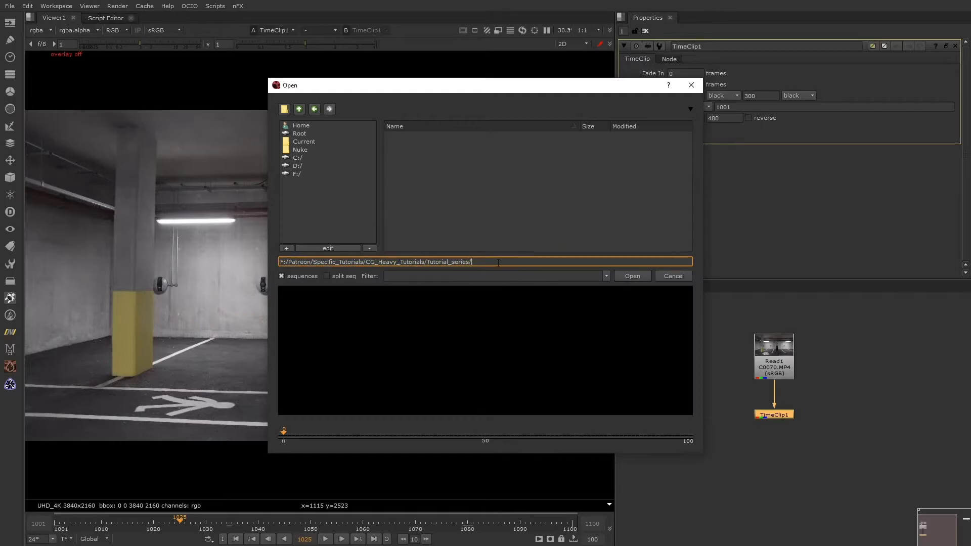
{"action": "left_click", "coordinate": [632, 276]}
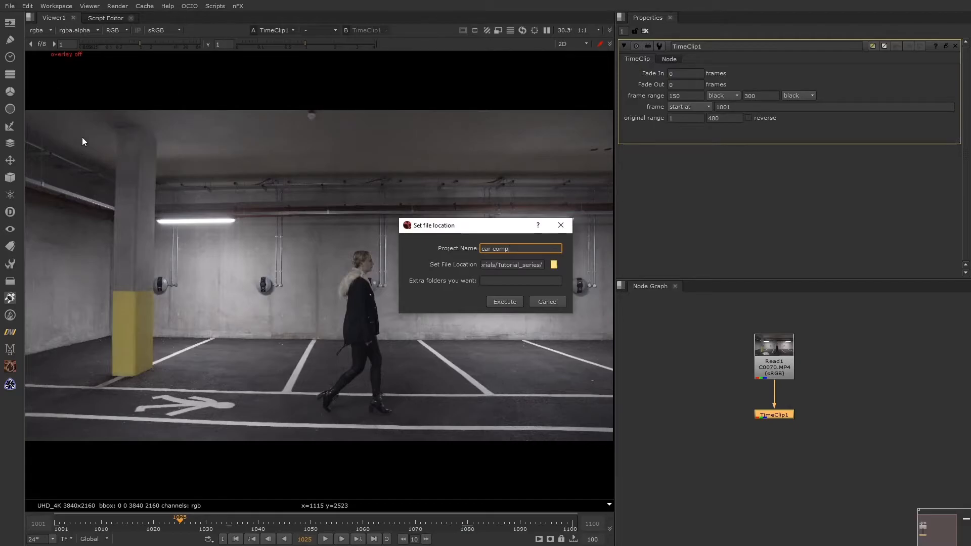
Step: Add the extra folders "syntheyes,mocha" to the project setup and execute it to create the folder structure
{"action": "key", "text": "Tab"}
{"action": "left_click", "coordinate": [504, 280]}
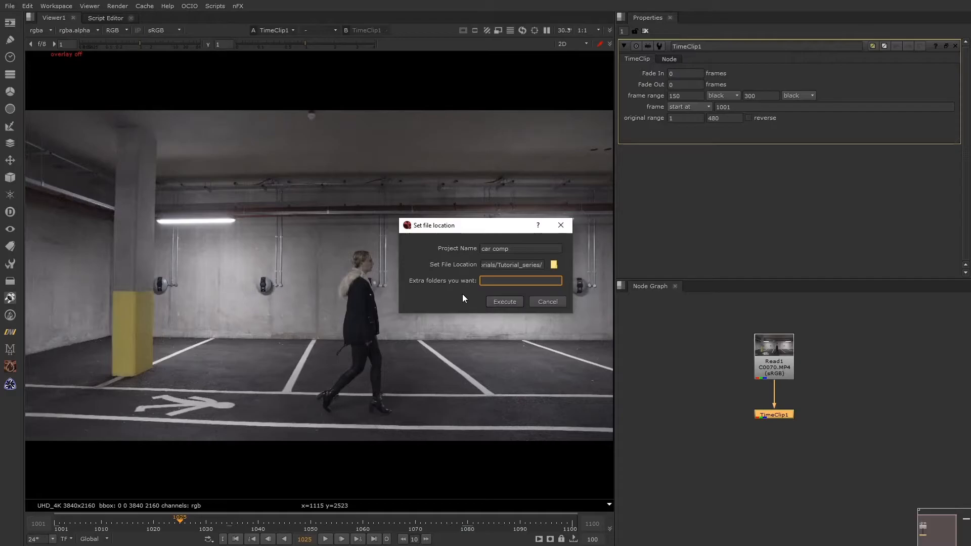
{"action": "type", "text": "syntheyes,mocha"}
{"action": "left_click_drag", "start_coordinate": [518, 250], "coordinate": [415, 258]}
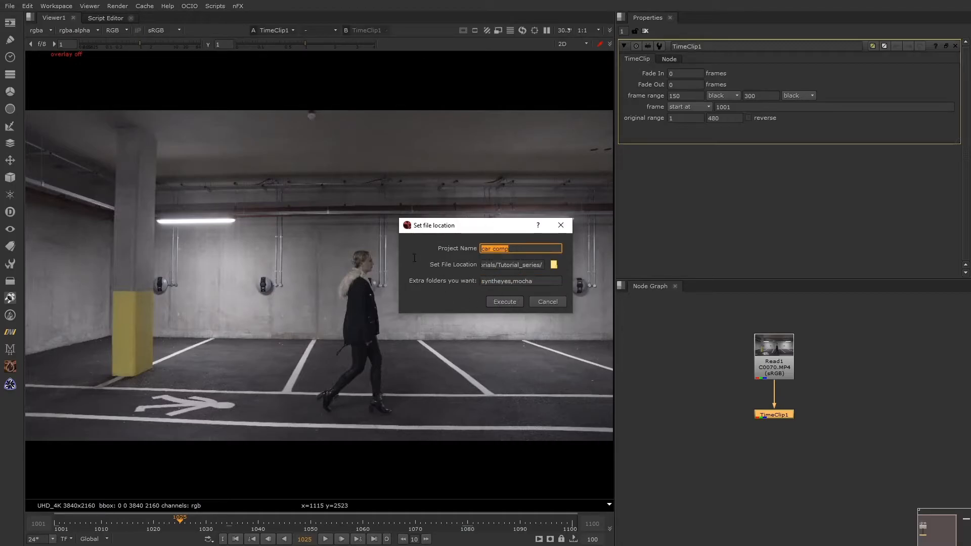
{"action": "left_click_drag", "start_coordinate": [482, 256], "coordinate": [487, 254]}
{"action": "left_click", "coordinate": [491, 249]}
{"action": "left_click_drag", "start_coordinate": [494, 249], "coordinate": [489, 249]}
{"action": "left_click", "coordinate": [494, 248]}
{"action": "left_click", "coordinate": [504, 302]}
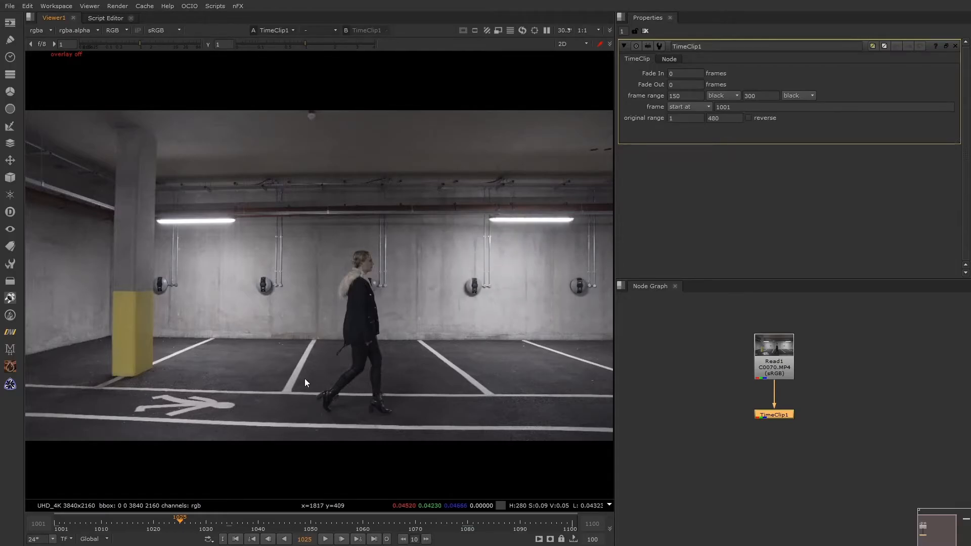
Step: Switch to File Explorer and open the car_comp folder inside Tutorial_series to examine its subfolders
{"action": "key", "text": "super"}
{"action": "mouse_move", "coordinate": [270, 529]}
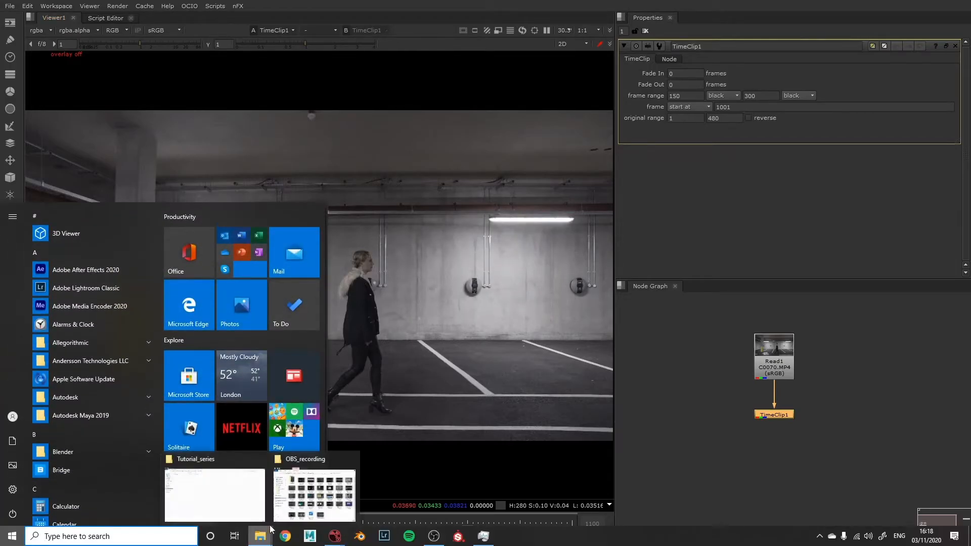
{"action": "left_click", "coordinate": [214, 494]}
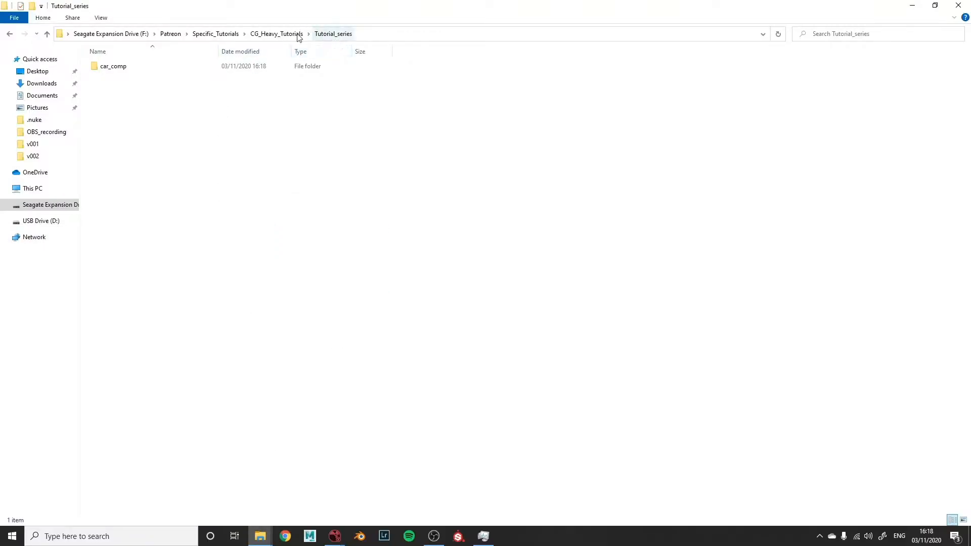
{"action": "double_click", "coordinate": [119, 68]}
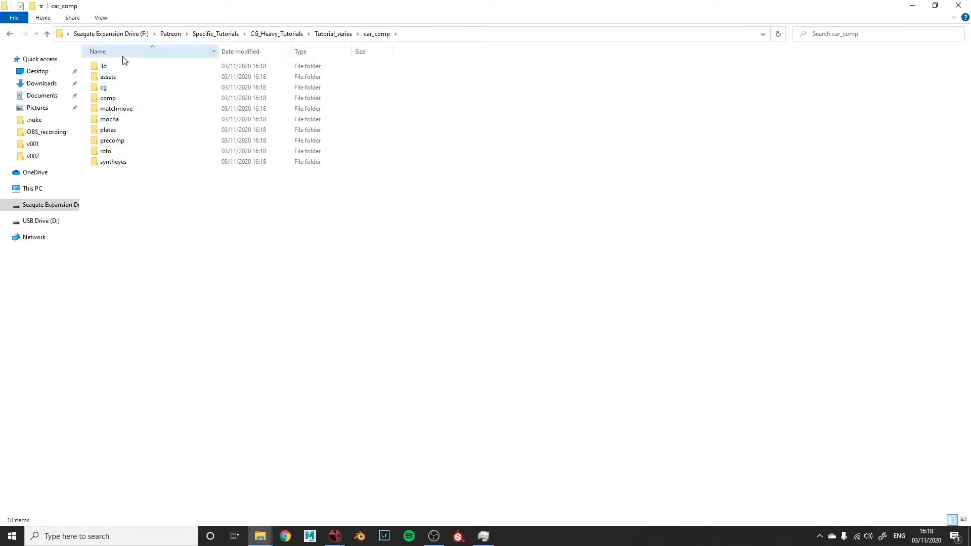
{"action": "left_click_drag", "start_coordinate": [112, 210], "coordinate": [132, 191]}
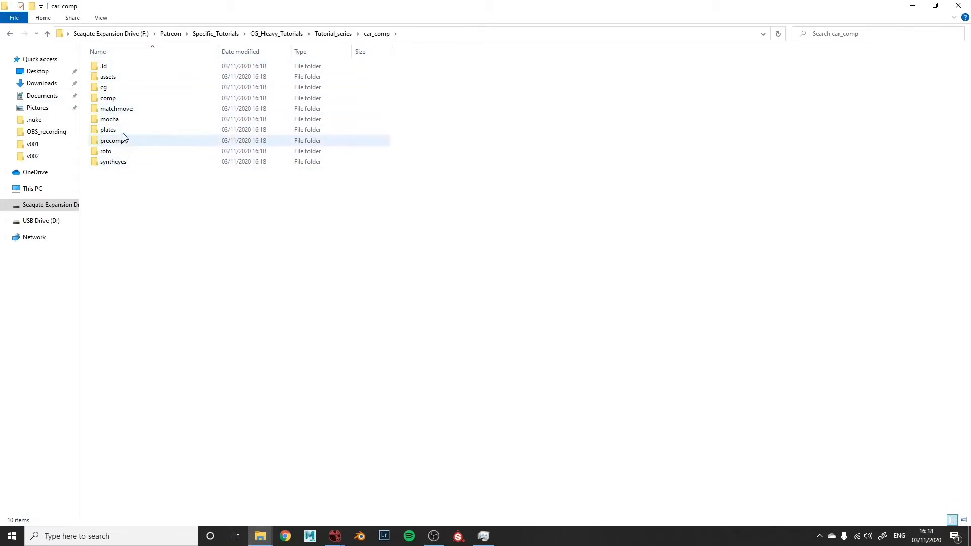
Step: Examine the v001 folders inside the render and save folders of comp
{"action": "double_click", "coordinate": [129, 99]}
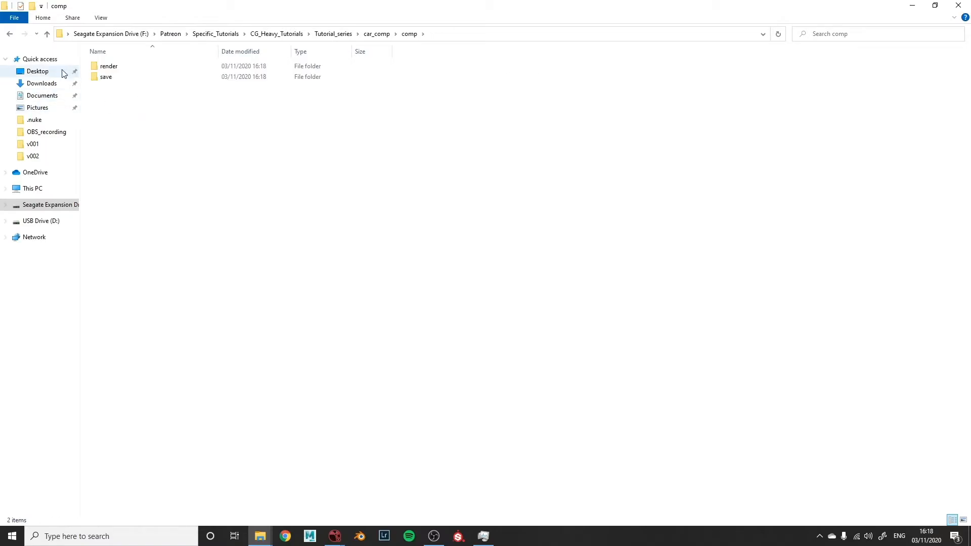
{"action": "double_click", "coordinate": [131, 68]}
{"action": "double_click", "coordinate": [138, 70]}
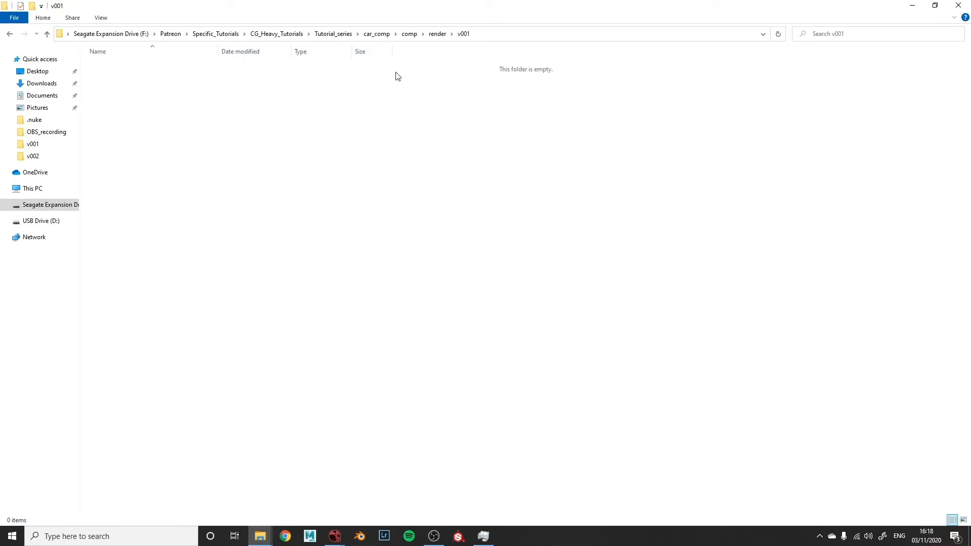
{"action": "left_click", "coordinate": [437, 35]}
{"action": "left_click", "coordinate": [406, 35]}
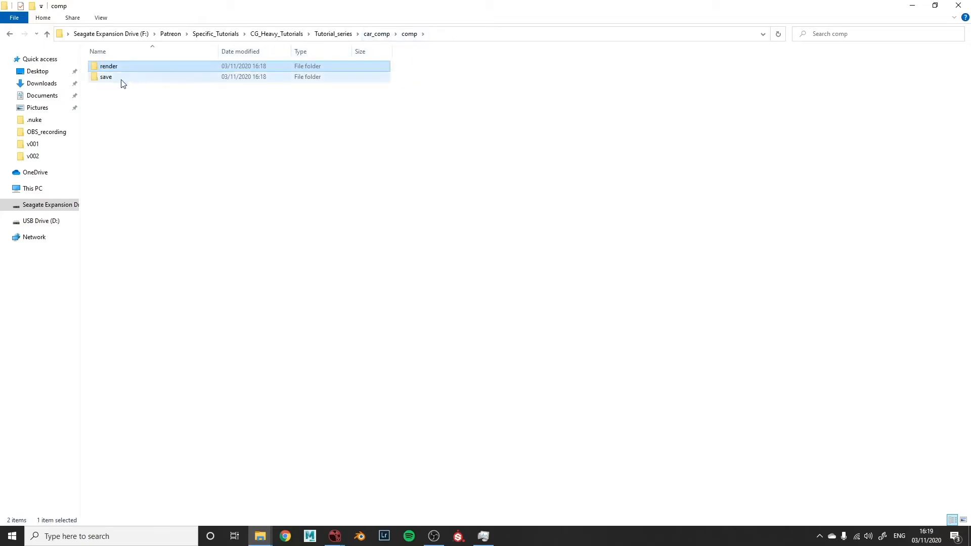
{"action": "double_click", "coordinate": [107, 78]}
{"action": "double_click", "coordinate": [115, 70]}
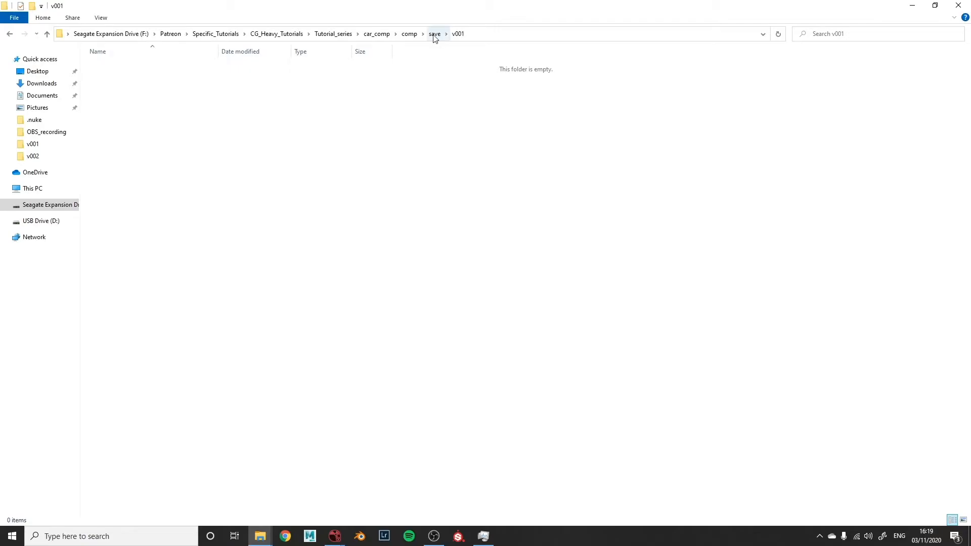
Step: Go back to Tutorial_series and reopen car_comp to review the project's folder list
{"action": "left_click", "coordinate": [324, 35]}
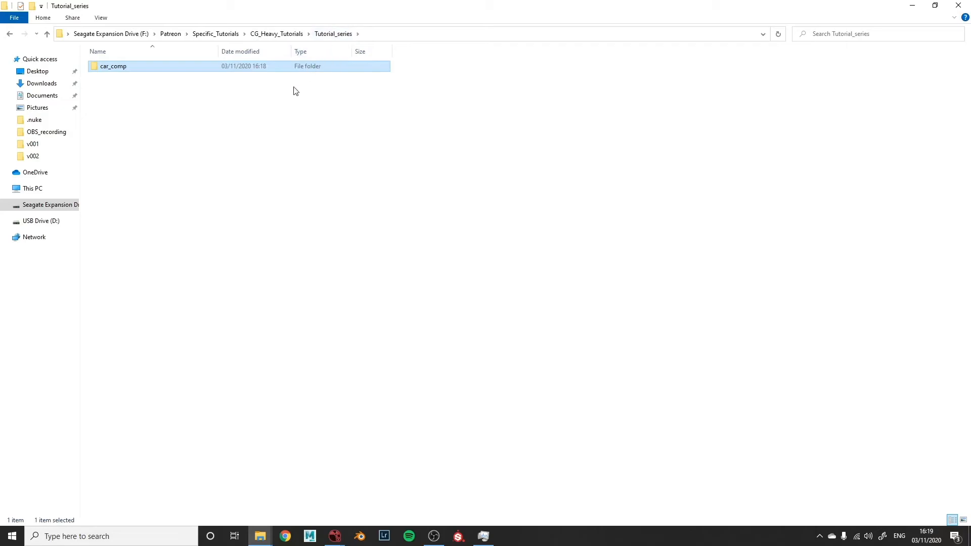
{"action": "double_click", "coordinate": [132, 67]}
{"action": "left_click_drag", "start_coordinate": [116, 196], "coordinate": [185, 48]}
{"action": "left_click", "coordinate": [145, 203]}
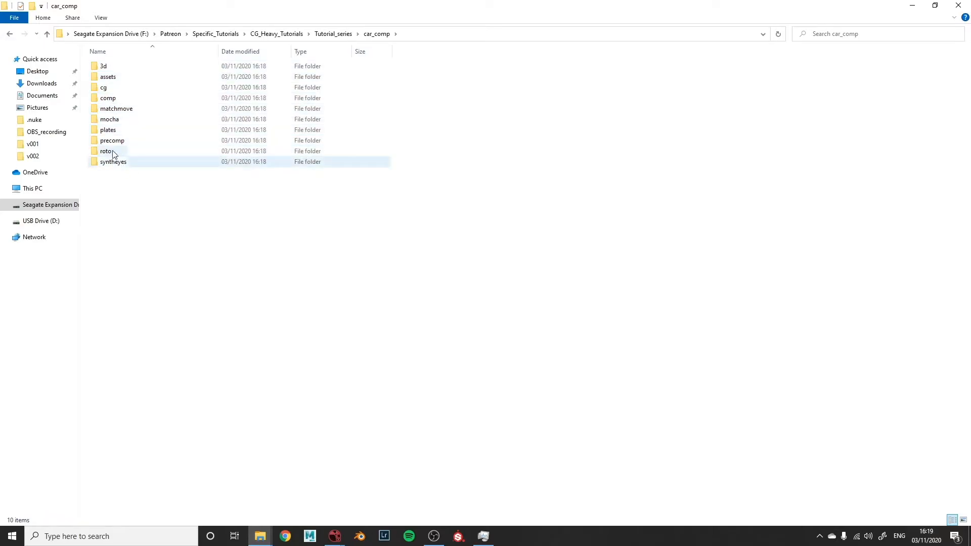
Step: Examine the comp folder and the render/v001 folders inside roto, returning to the car_comp folder list
{"action": "left_click_drag", "start_coordinate": [117, 202], "coordinate": [149, 60]}
{"action": "left_click", "coordinate": [140, 221]}
{"action": "double_click", "coordinate": [108, 98]}
{"action": "left_click", "coordinate": [10, 33]}
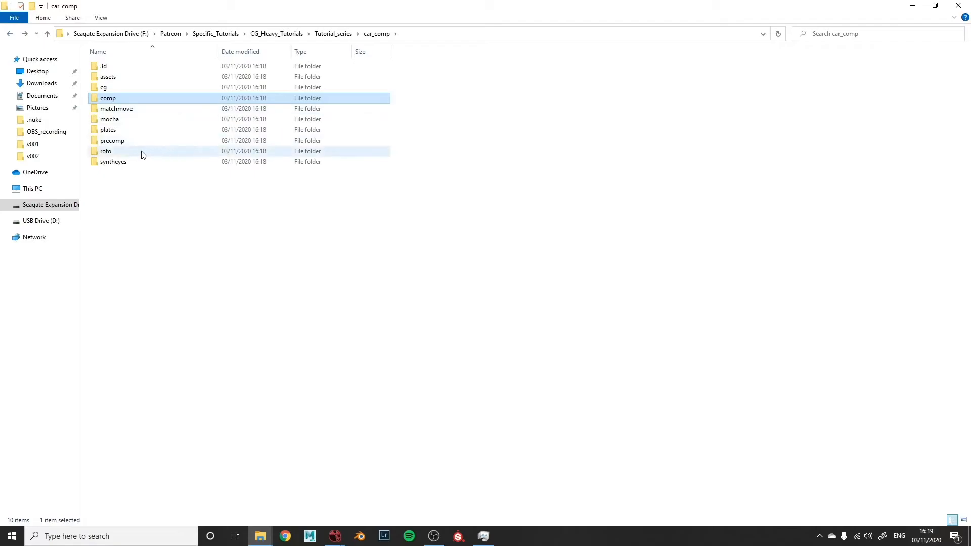
{"action": "double_click", "coordinate": [144, 151]}
{"action": "double_click", "coordinate": [148, 67]}
{"action": "double_click", "coordinate": [142, 67]}
{"action": "left_click", "coordinate": [10, 35]}
{"action": "left_click", "coordinate": [9, 34]}
{"action": "left_click", "coordinate": [9, 35]}
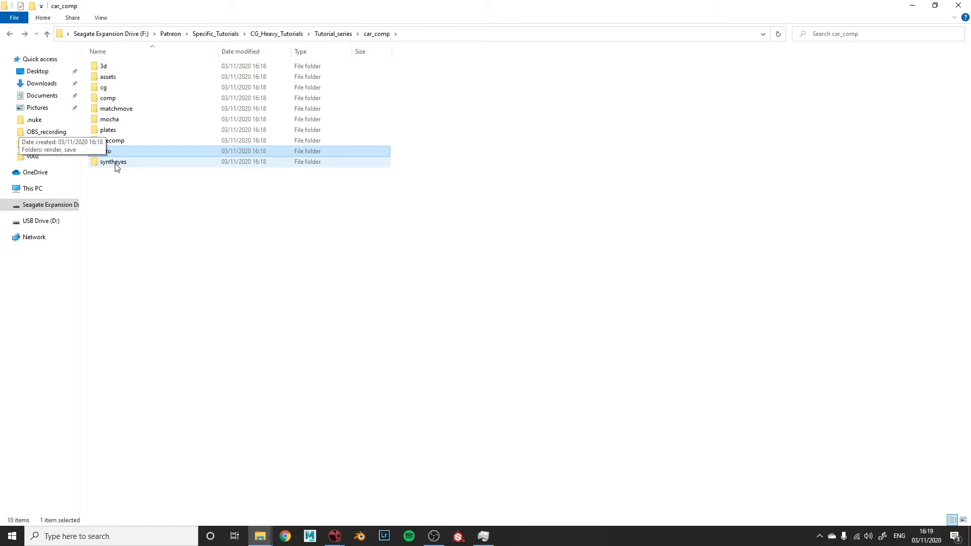
{"action": "left_click_drag", "start_coordinate": [143, 218], "coordinate": [117, 140]}
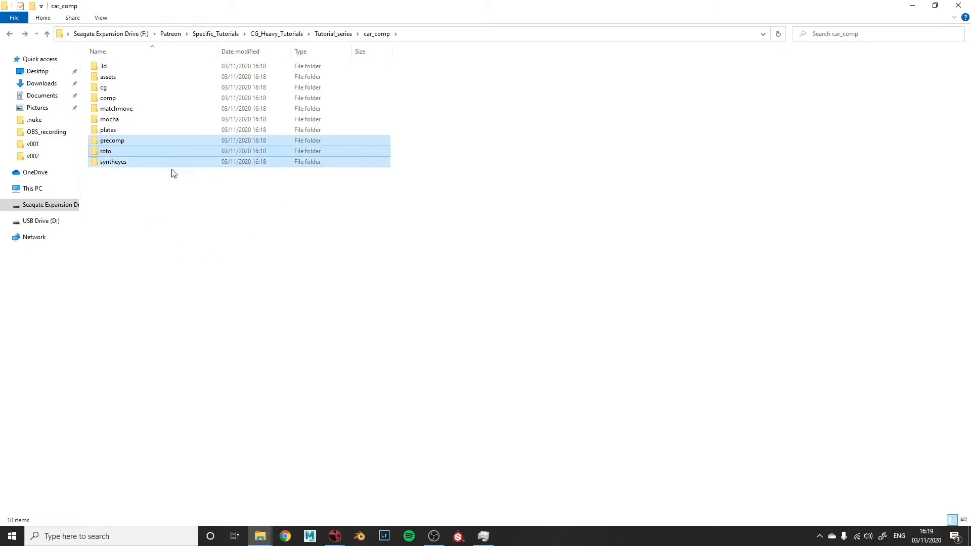
Step: Switch to Nuke, review the folder creation script in the Script Editor, and return to Viewer1
{"action": "left_click", "coordinate": [334, 532]}
{"action": "left_click", "coordinate": [372, 505]}
{"action": "left_click", "coordinate": [105, 17]}
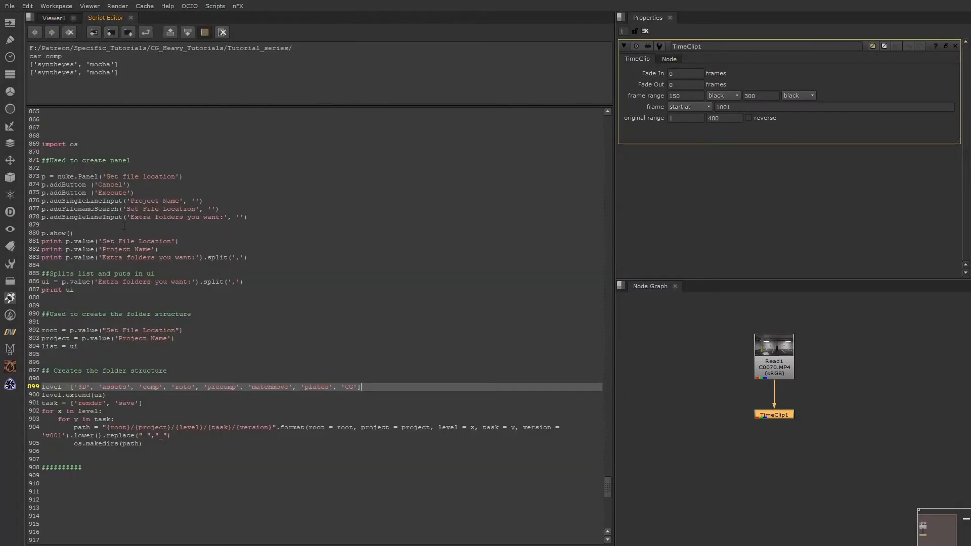
{"action": "left_click", "coordinate": [54, 17]}
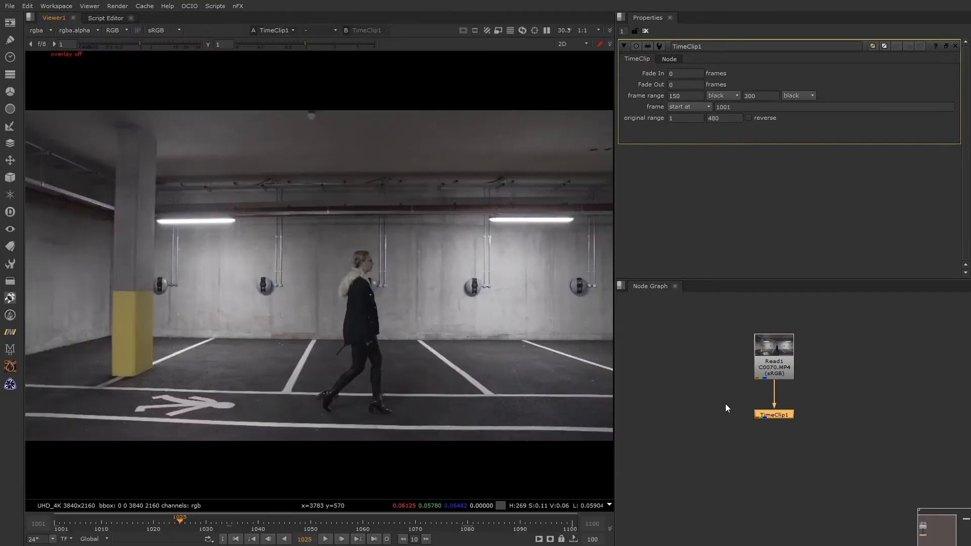
Step: Add a Write node after TimeClip1 and browse its output location to Tutorial_series/car_comp/plates/render/v001
{"action": "middle_click_drag", "start_coordinate": [726, 408], "coordinate": [727, 363]}
{"action": "scroll", "coordinate": [727, 360], "scroll_direction": "down", "scroll_amount": 1}
{"action": "scroll", "coordinate": [775, 374], "scroll_direction": "up", "scroll_amount": 1}
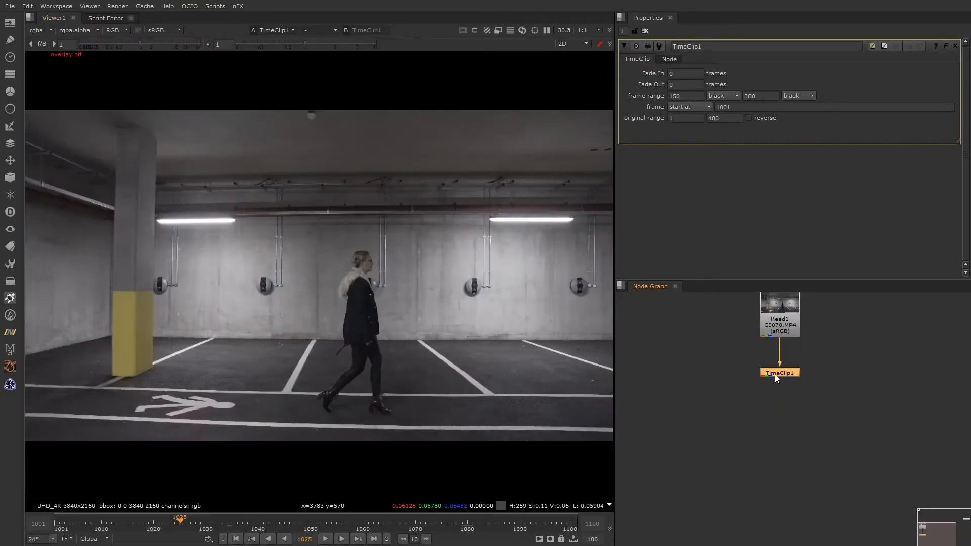
{"action": "middle_click_drag", "start_coordinate": [780, 382], "coordinate": [712, 366]}
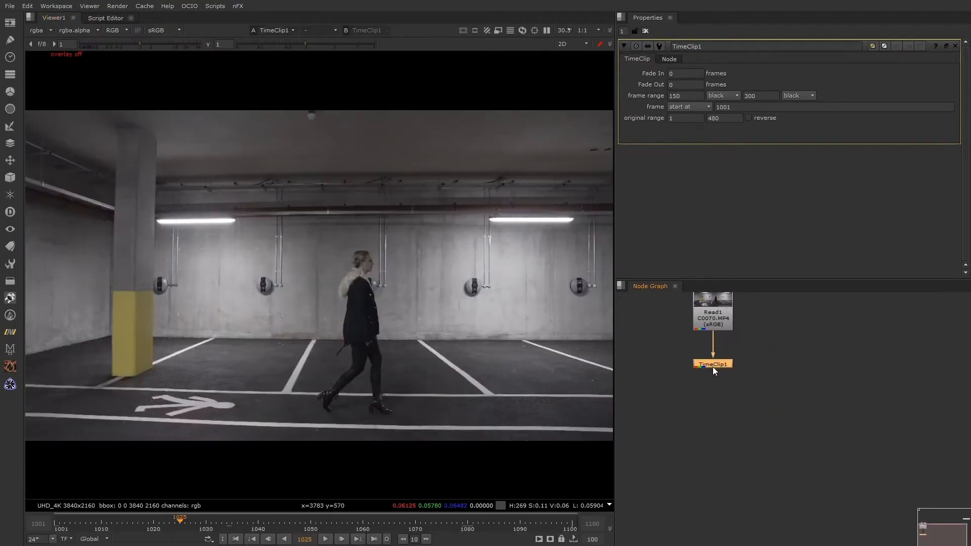
{"action": "key", "text": "w"}
{"action": "left_click", "coordinate": [950, 84]}
{"action": "double_click", "coordinate": [428, 148]}
{"action": "double_click", "coordinate": [430, 135]}
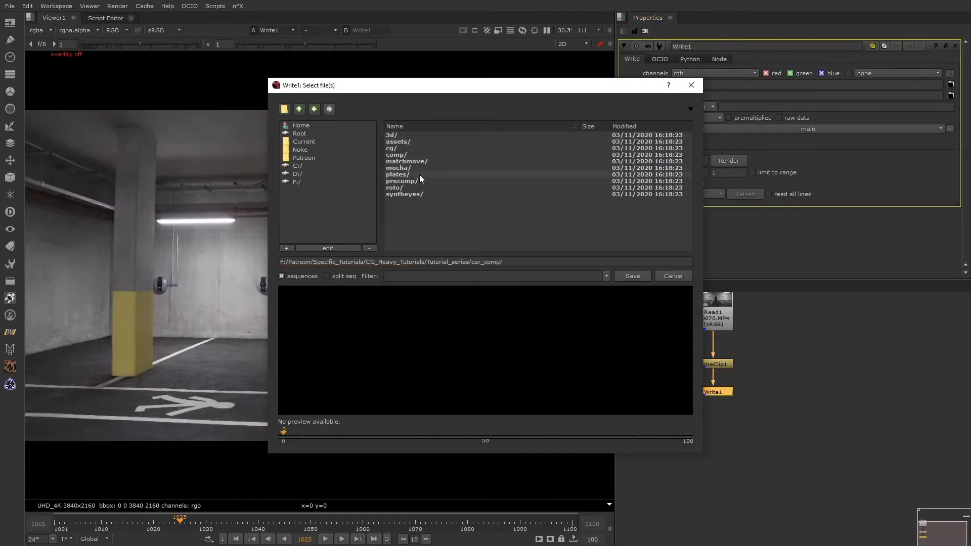
{"action": "double_click", "coordinate": [414, 174]}
{"action": "double_click", "coordinate": [414, 135]}
{"action": "double_click", "coordinate": [412, 135]}
Step: Name the Write node's output sequence car_comp_plate01_v001_####.exr in the v001 folder
{"action": "left_click", "coordinate": [571, 261]}
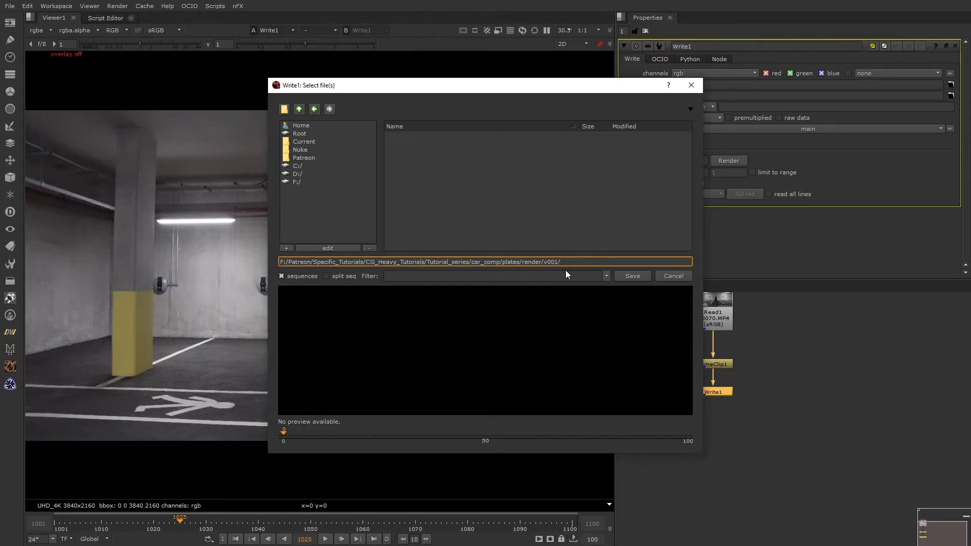
{"action": "type", "text": "car_comp_plate01_v001"}
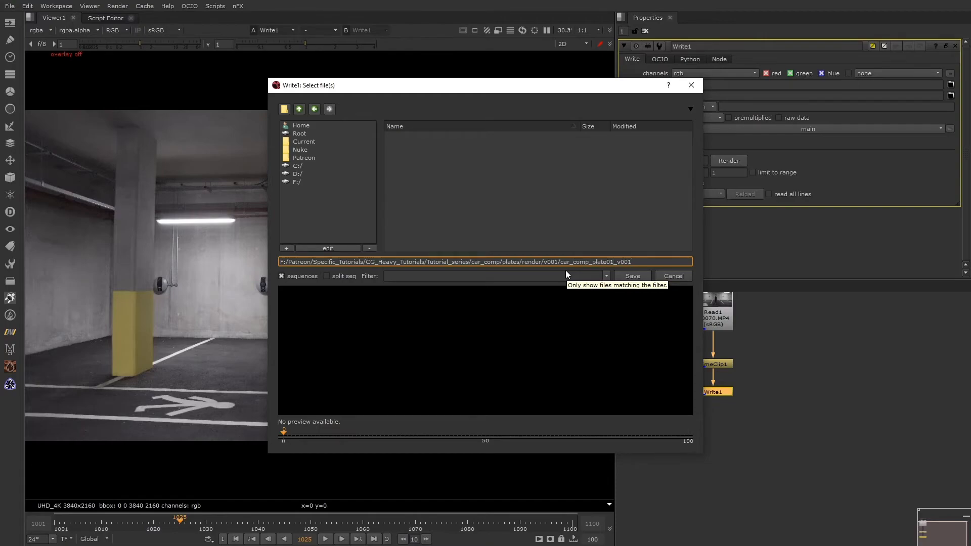
{"action": "type", "text": "_"}
{"action": "type", "text": "###"}
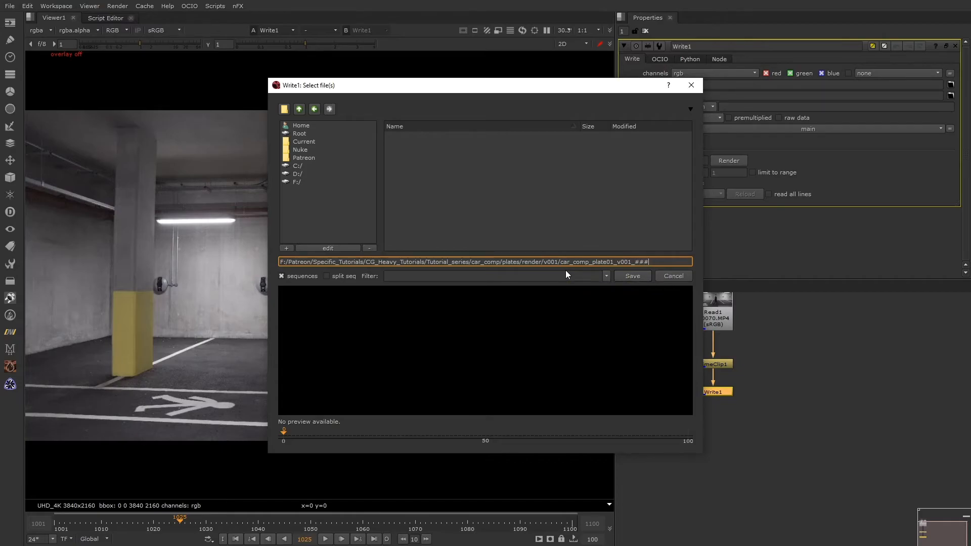
{"action": "type", "text": "#.ex"}
{"action": "key", "text": "Return"}
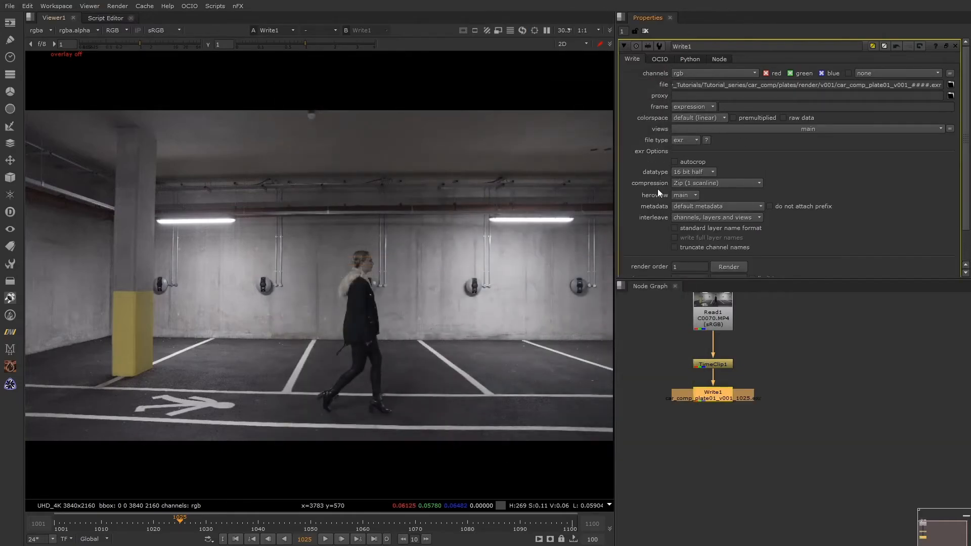
Step: Set the Write node's EXR compression to DWAA with a compression level of 90
{"action": "left_click", "coordinate": [687, 183]}
{"action": "left_click", "coordinate": [703, 242]}
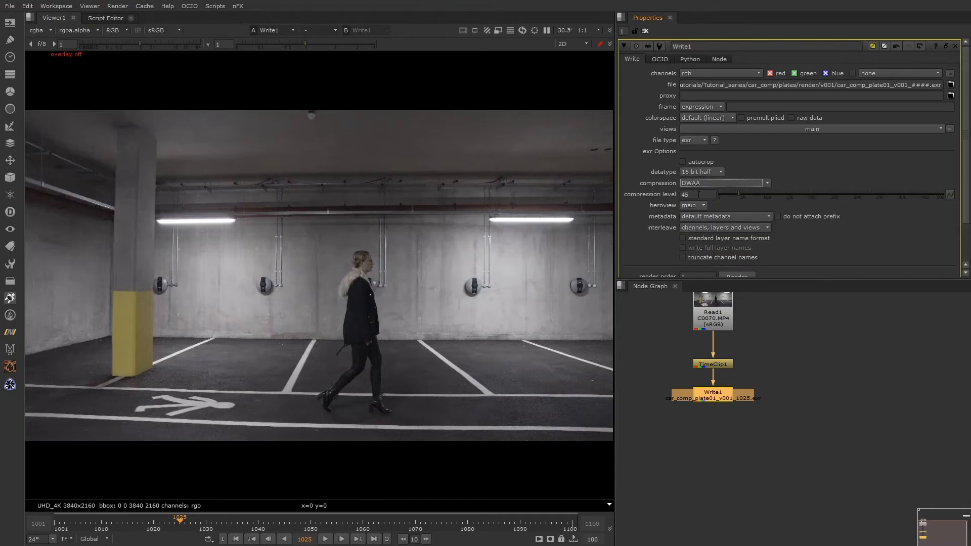
{"action": "double_click", "coordinate": [698, 193]}
{"action": "type", "text": "90"}
{"action": "key", "text": "Return"}
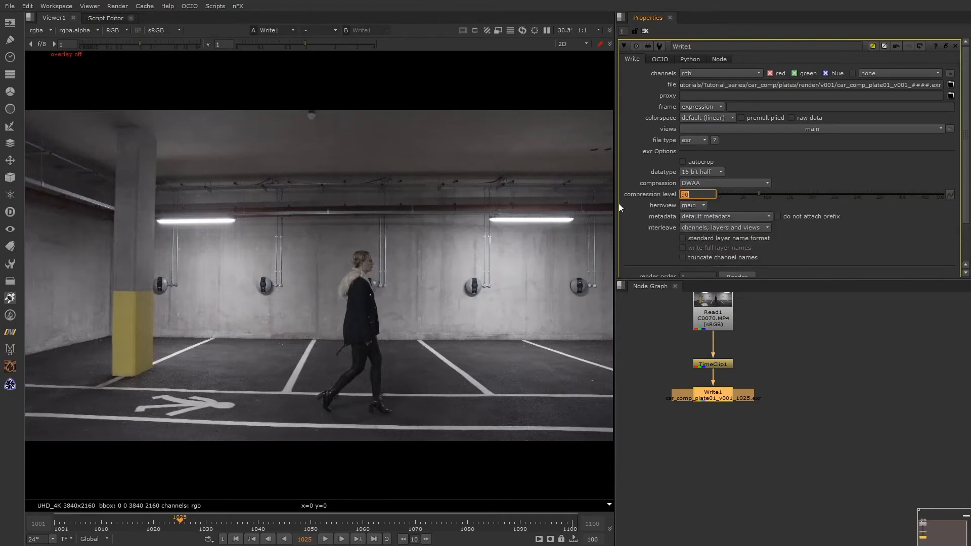
Step: Move the Write node slightly lower in the graph and render its frame range 1001-1100
{"action": "scroll", "coordinate": [967, 196], "scroll_direction": "down", "scroll_amount": 1}
{"action": "scroll", "coordinate": [967, 196], "scroll_direction": "up", "scroll_amount": 1}
{"action": "scroll", "coordinate": [957, 180], "scroll_direction": "down", "scroll_amount": 1}
{"action": "scroll", "coordinate": [952, 227], "scroll_direction": "down", "scroll_amount": 1}
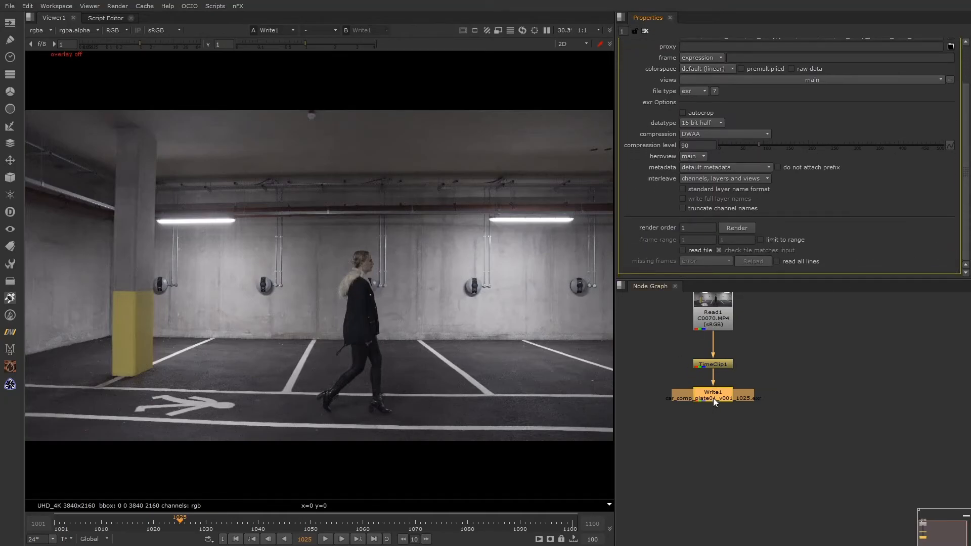
{"action": "left_click_drag", "start_coordinate": [713, 399], "coordinate": [713, 413]}
{"action": "left_click", "coordinate": [737, 228]}
{"action": "left_click", "coordinate": [536, 242]}
{"action": "key", "text": "BackSpace"}
{"action": "key", "text": "BackSpace"}
{"action": "key", "text": "BackSpace"}
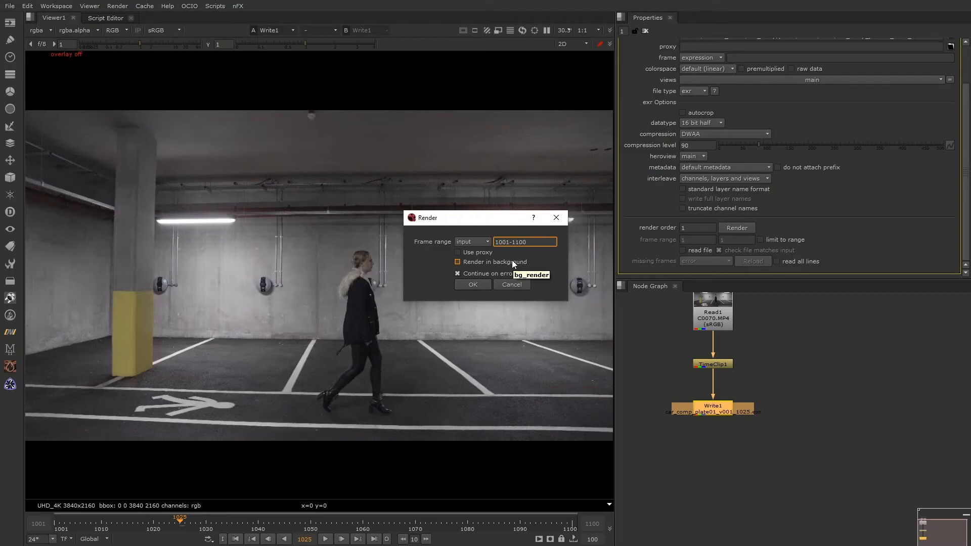
{"action": "key", "text": "Return"}
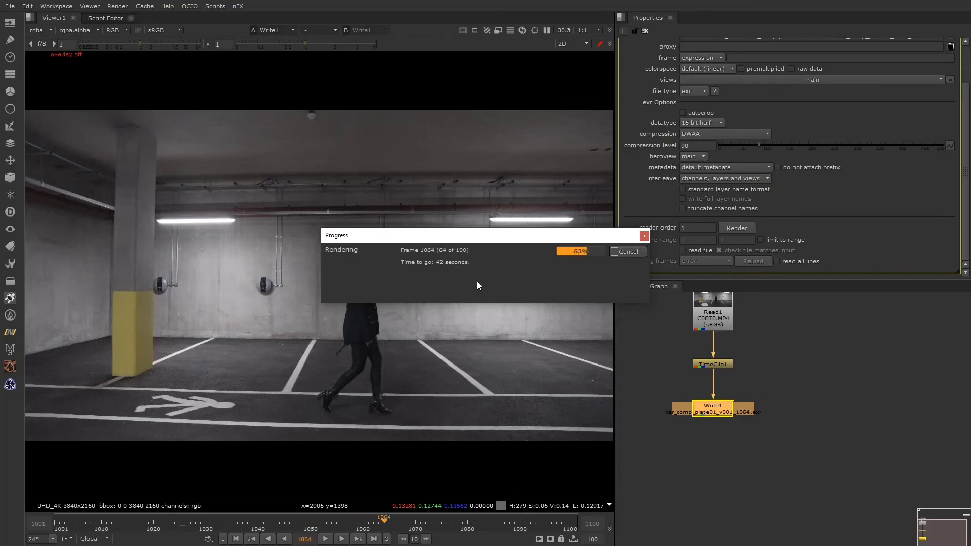
Step: Read the rendered sequence car_comp_plate01_v001_####.exr 1001-1100 into the node graph
{"action": "middle_click_drag", "start_coordinate": [749, 416], "coordinate": [742, 374]}
{"action": "scroll", "coordinate": [747, 378], "scroll_direction": "up", "scroll_amount": 2}
{"action": "mouse_move", "coordinate": [762, 383]}
{"action": "left_mouse_down"}
{"action": "mouse_move", "coordinate": [735, 378]}
{"action": "mouse_move", "coordinate": [766, 394]}
{"action": "left_mouse_up"}
{"action": "key", "text": "r"}
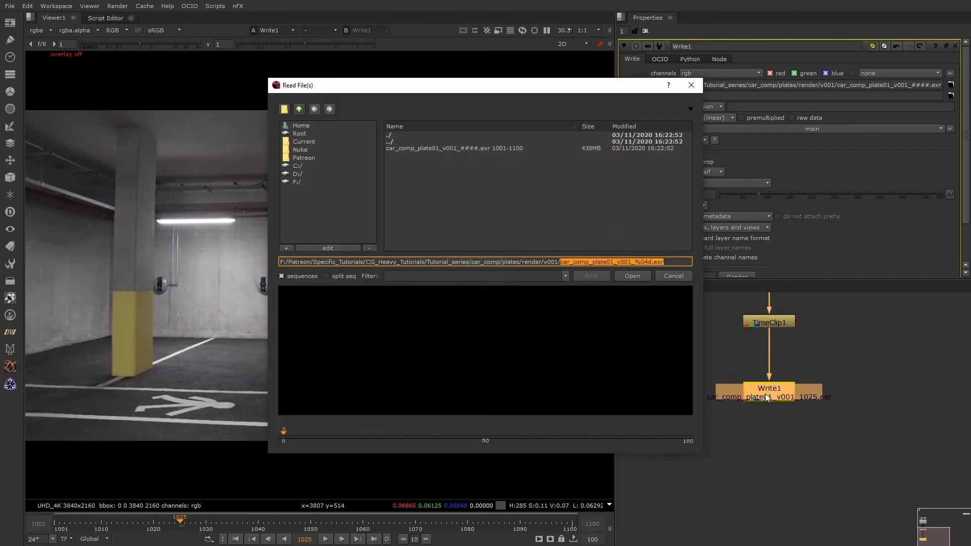
{"action": "left_click", "coordinate": [472, 148]}
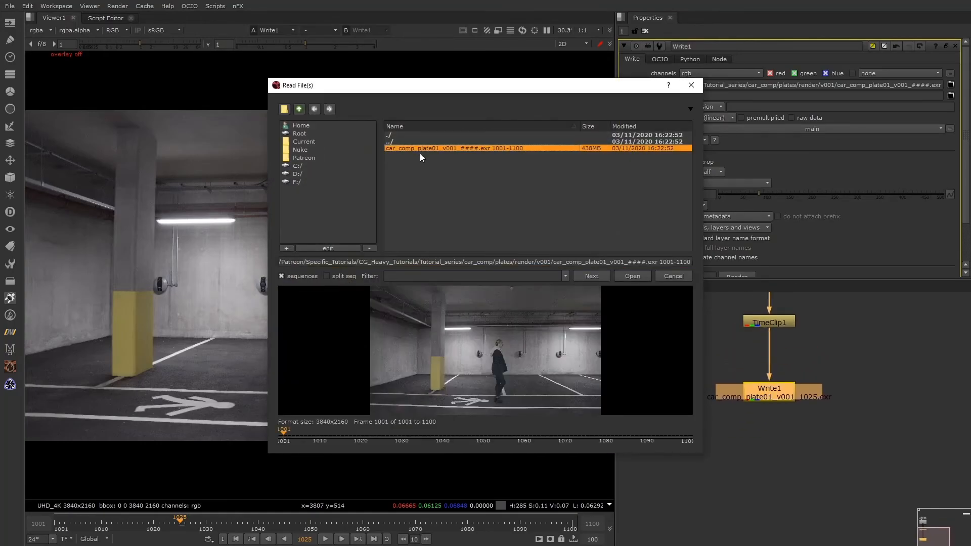
{"action": "left_click", "coordinate": [631, 276]}
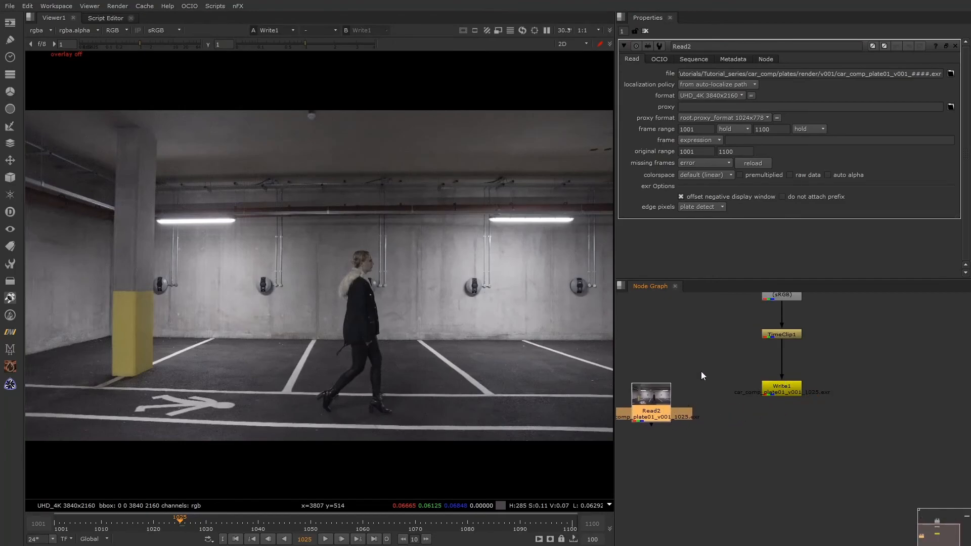
Step: Show the newly loaded Read node in the viewer and scrub to frame 1042 to check the plate
{"action": "middle_click_drag", "start_coordinate": [701, 372], "coordinate": [765, 348]}
{"action": "left_click_drag", "start_coordinate": [688, 387], "coordinate": [681, 387]}
{"action": "key", "text": "1"}
{"action": "left_click_drag", "start_coordinate": [195, 520], "coordinate": [269, 522]}
{"action": "left_click_drag", "start_coordinate": [715, 384], "coordinate": [713, 383]}
{"action": "key", "text": "r"}
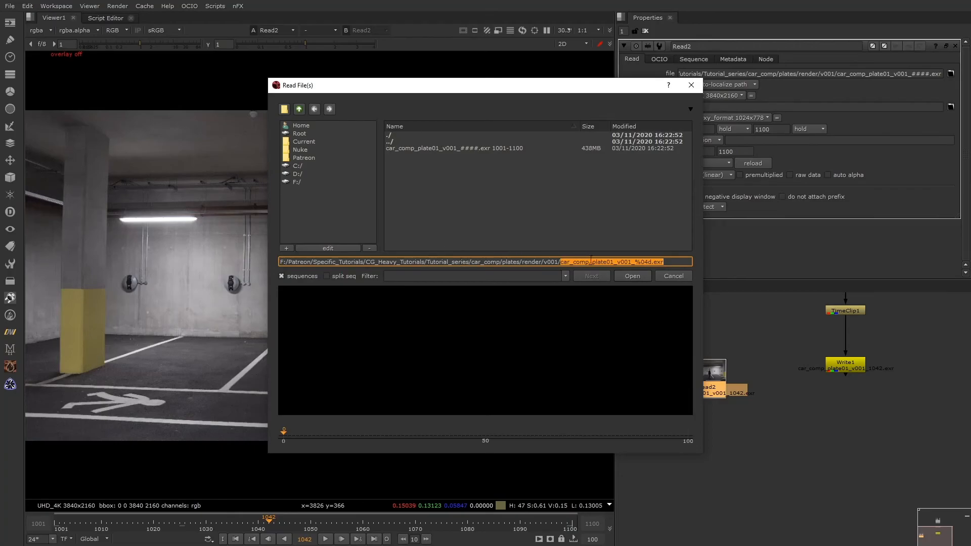
{"action": "left_click", "coordinate": [674, 276]}
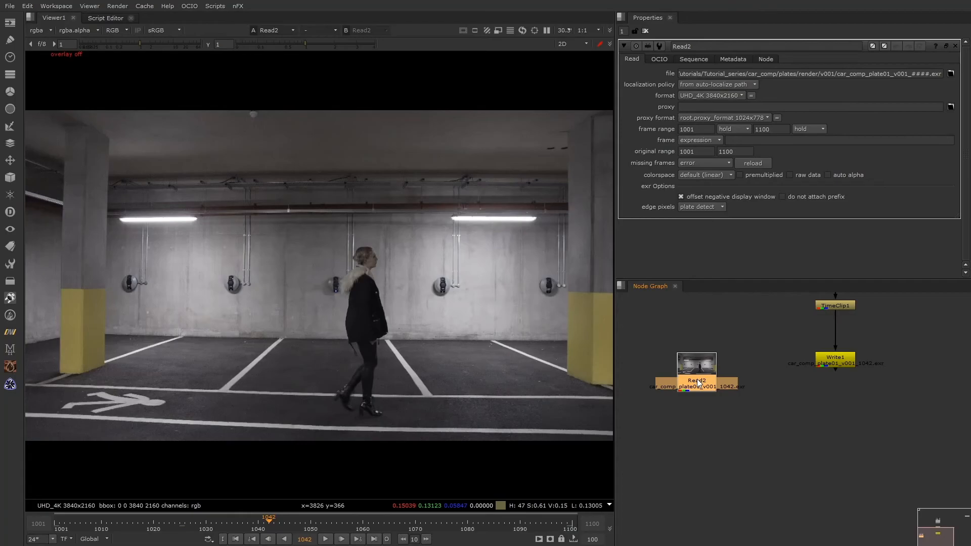
Step: Copy the name car_comp_plate01 from the file path of the rendered plate's Read node
{"action": "left_click_drag", "start_coordinate": [838, 74], "coordinate": [891, 74]}
{"action": "key", "text": "ctrl+c"}
{"action": "left_click", "coordinate": [739, 424]}
Step: Start saving the script under a new name and browse to Tutorial_series/car_comp/plates/save/v001
{"action": "key", "text": "ctrl+shift+s"}
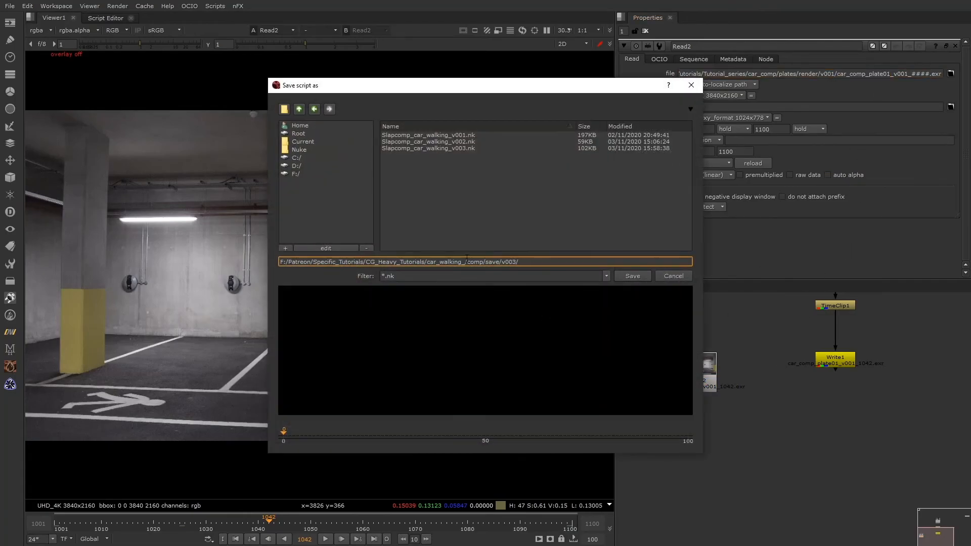
{"action": "left_click_drag", "start_coordinate": [527, 260], "coordinate": [427, 274]}
{"action": "key", "text": "BackSpace"}
{"action": "key", "text": "BackSpace"}
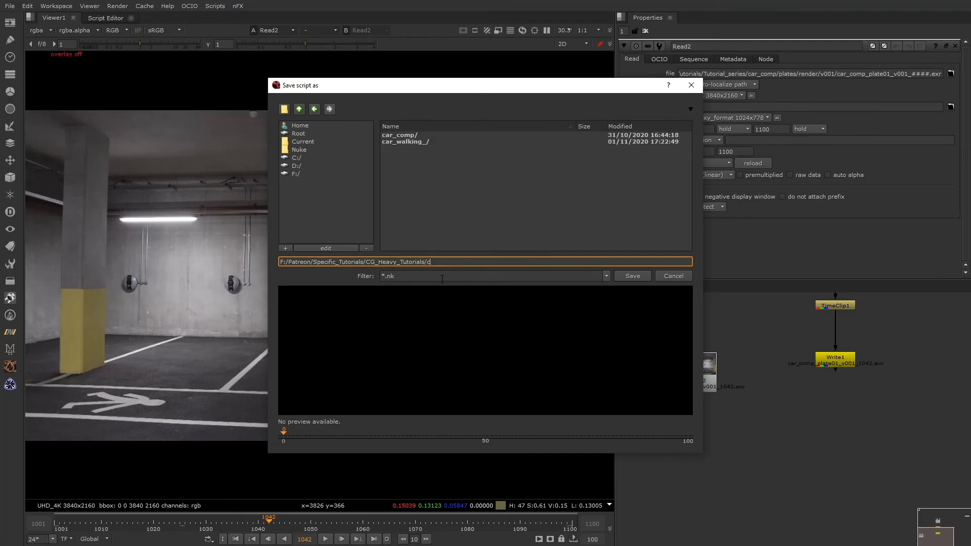
{"action": "left_click", "coordinate": [423, 149]}
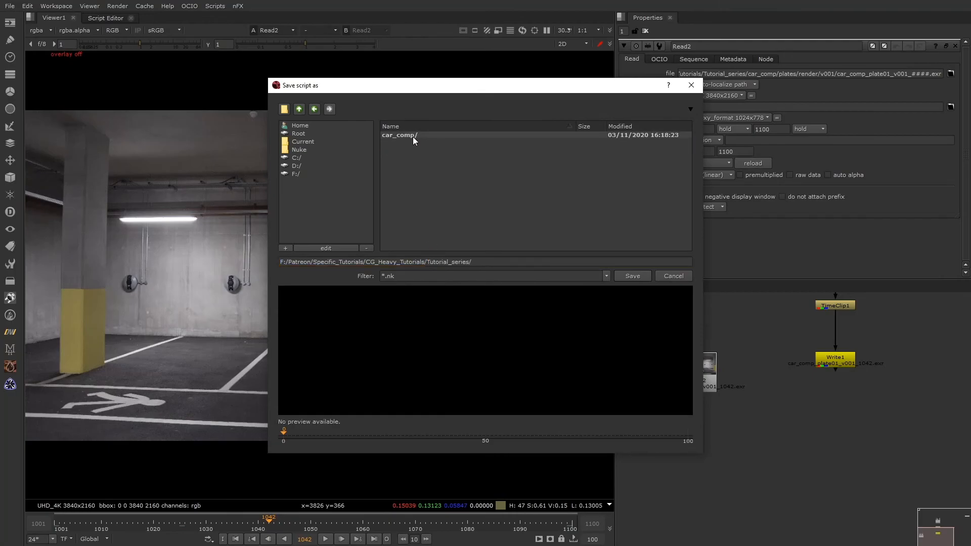
{"action": "left_click", "coordinate": [412, 136]}
{"action": "left_click", "coordinate": [402, 174]}
{"action": "left_click", "coordinate": [408, 144]}
{"action": "left_click", "coordinate": [402, 139]}
Step: Save the Nuke script as car_comp_plate01_v001, using the copied name as its base
{"action": "left_click", "coordinate": [578, 263]}
{"action": "key", "text": "ctrl+v"}
{"action": "type", "text": "_v001"}
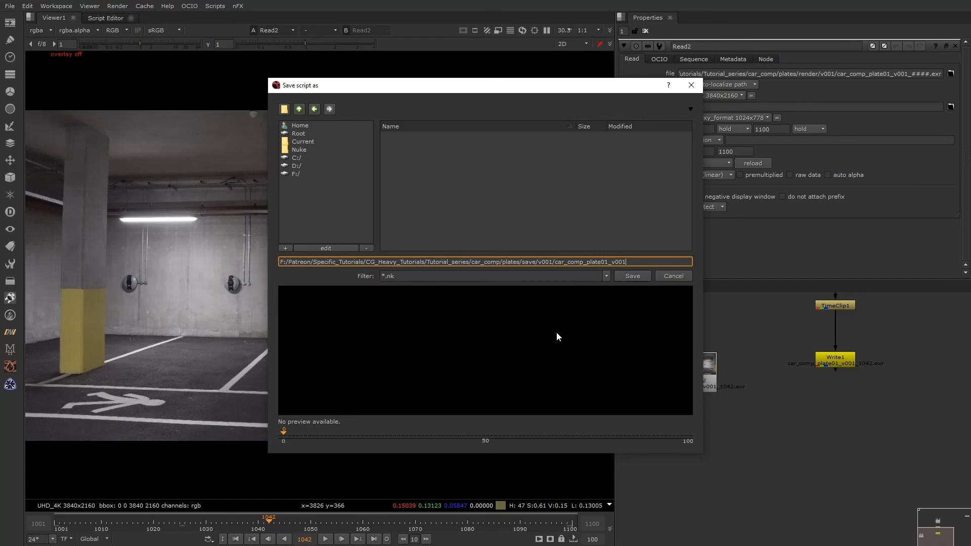
{"action": "key", "text": "Return"}
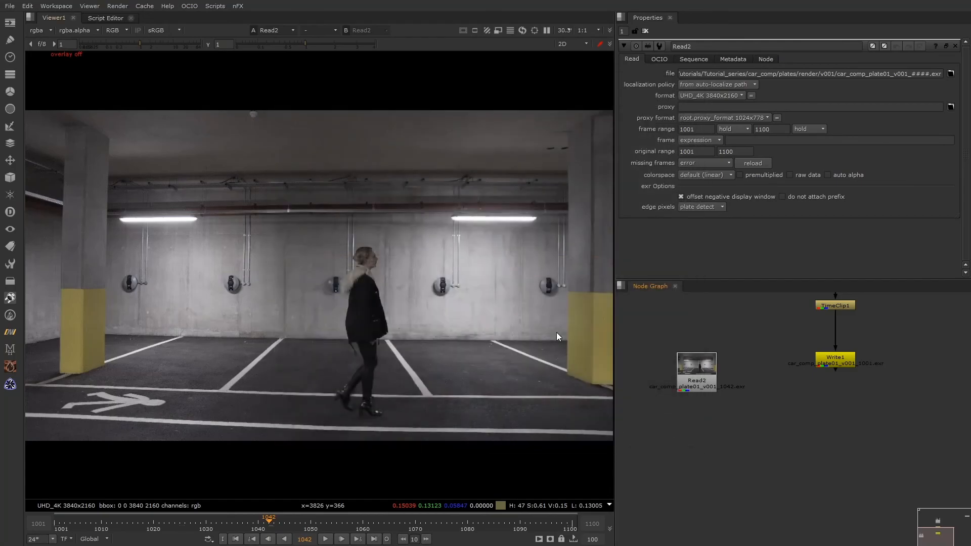
Step: Switch to File Explorer and open plates/save/v001 in car_comp to check the saved Nuke script
{"action": "scroll", "coordinate": [708, 380], "scroll_direction": "up", "scroll_amount": 1}
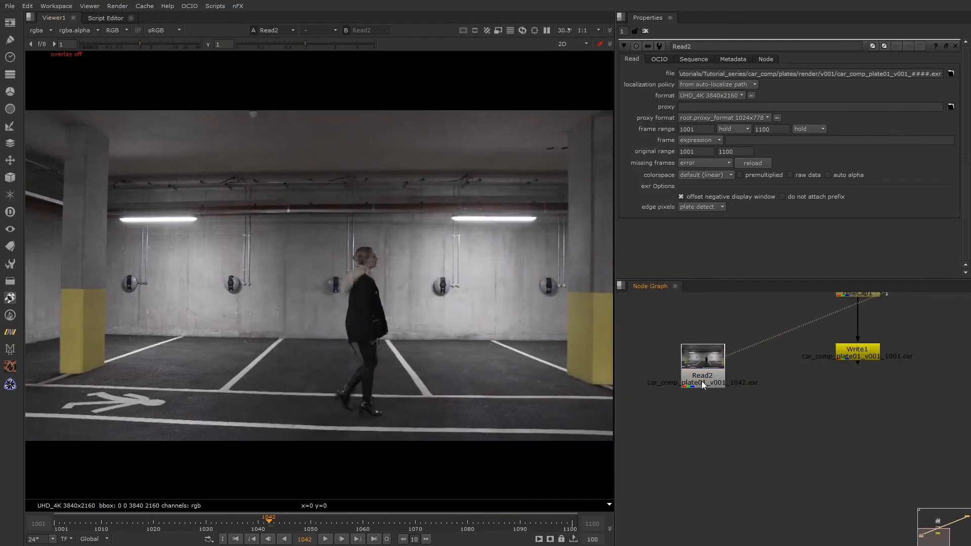
{"action": "key", "text": "super"}
{"action": "mouse_move", "coordinate": [260, 536]}
{"action": "left_click", "coordinate": [236, 494]}
{"action": "left_click", "coordinate": [369, 228]}
{"action": "double_click", "coordinate": [126, 130]}
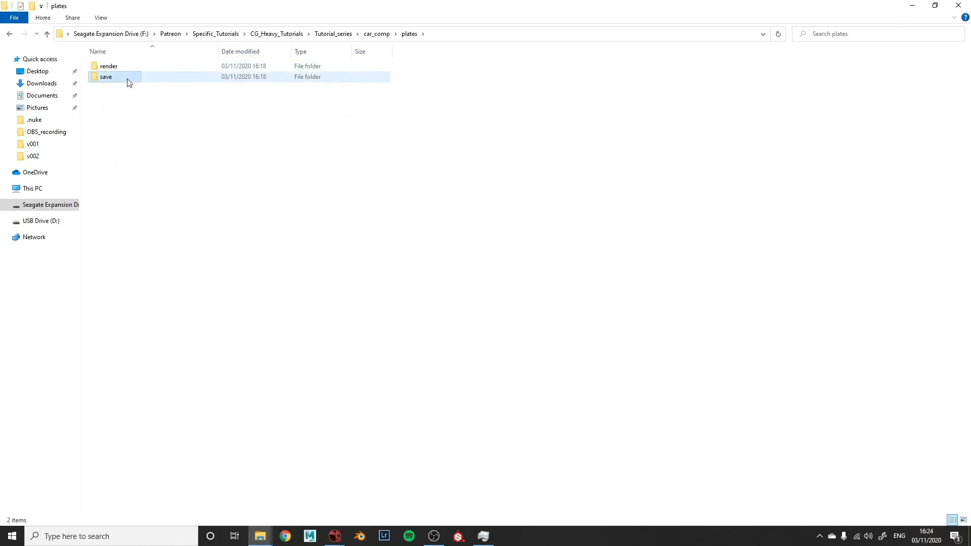
{"action": "double_click", "coordinate": [130, 79]}
{"action": "double_click", "coordinate": [131, 66]}
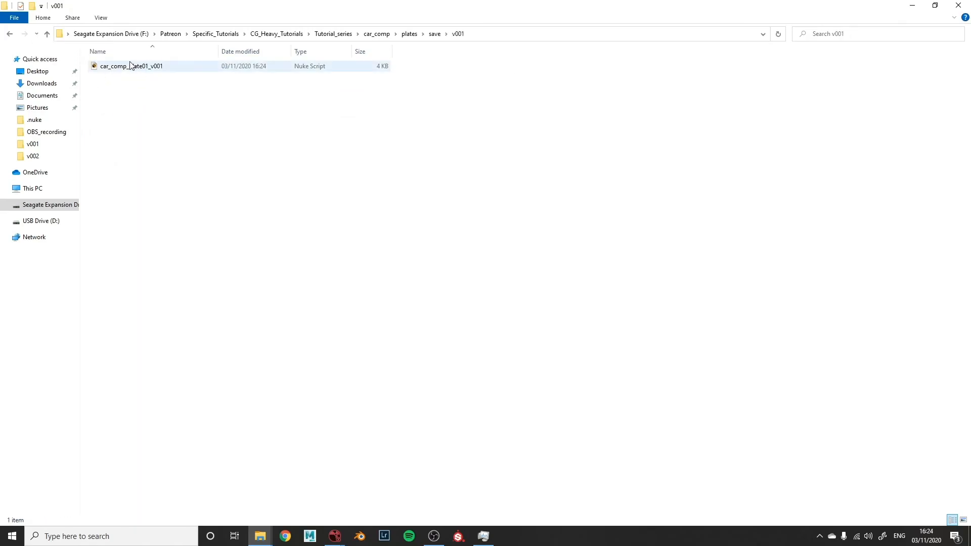
Step: Examine the EXR frames in plates/render/v001 and go back to the plates folder
{"action": "key", "text": "alt+Up"}
{"action": "key", "text": "alt+Up"}
{"action": "double_click", "coordinate": [126, 67]}
{"action": "double_click", "coordinate": [127, 68]}
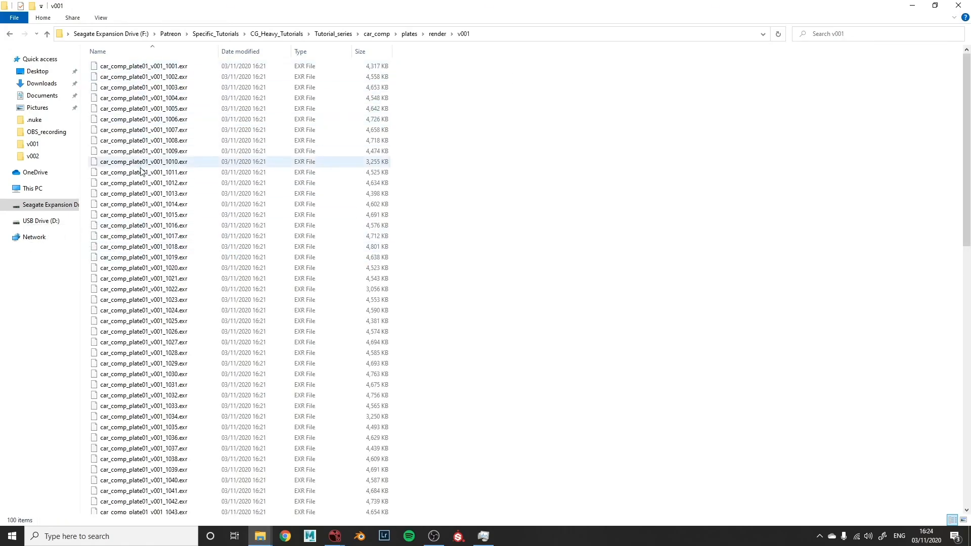
{"action": "key", "text": "alt+Up"}
{"action": "key", "text": "alt+Up"}
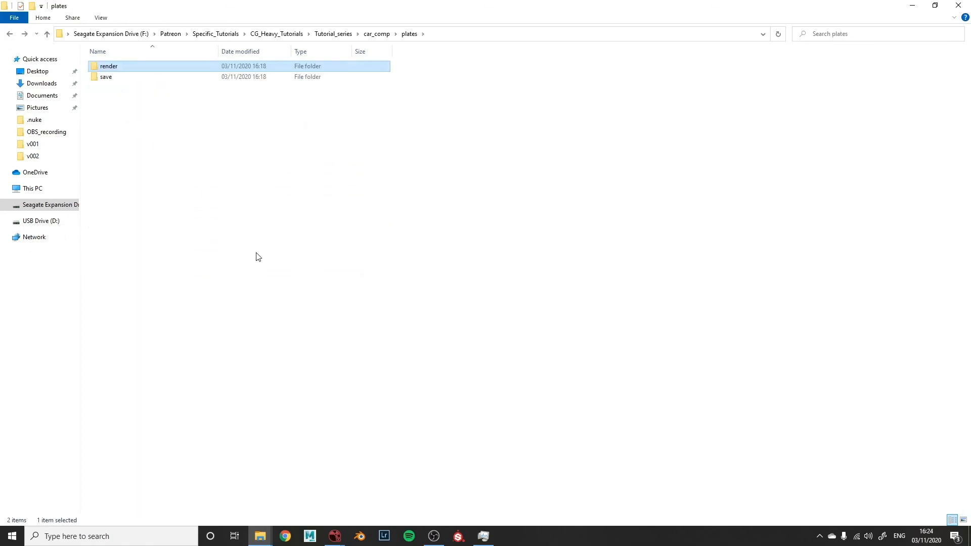